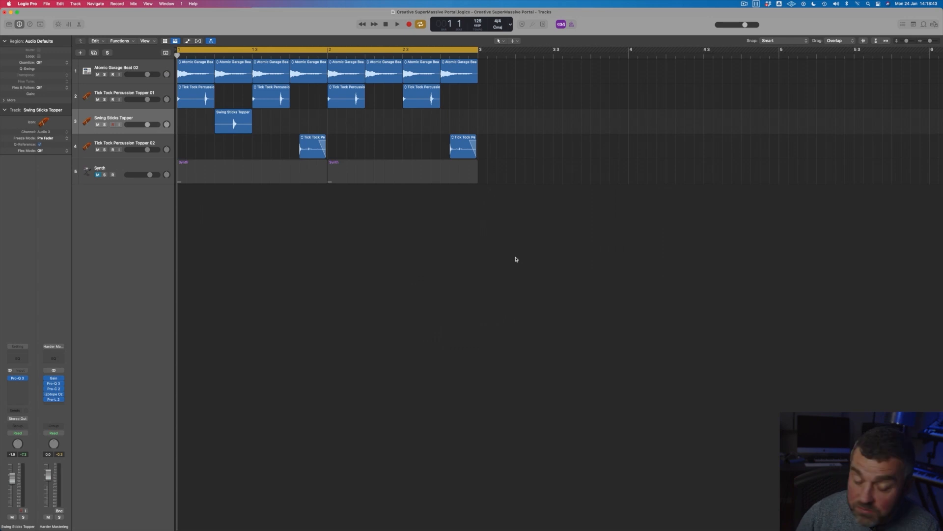
Step: Play the full beat loop from the start, stop it, and select the Atomic Garage Beat 02 track
{"action": "key", "text": "space"}
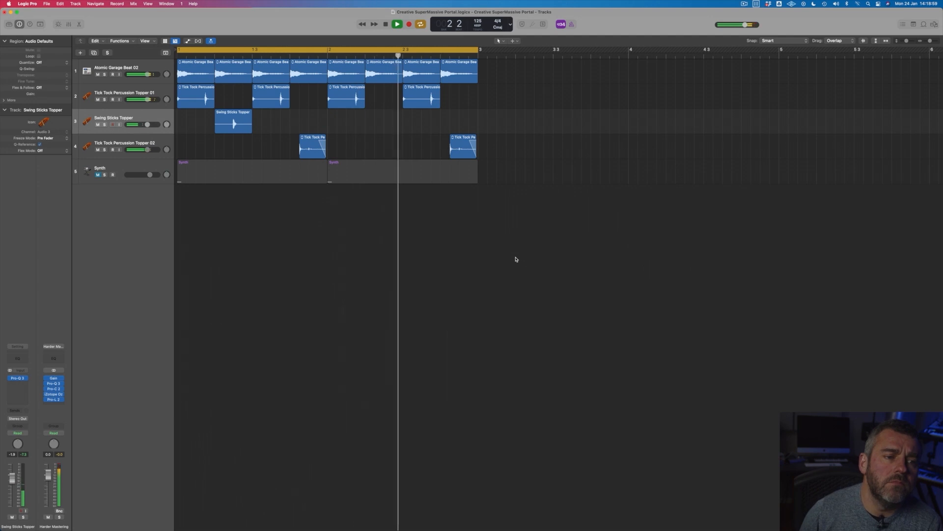
{"action": "key", "text": "space"}
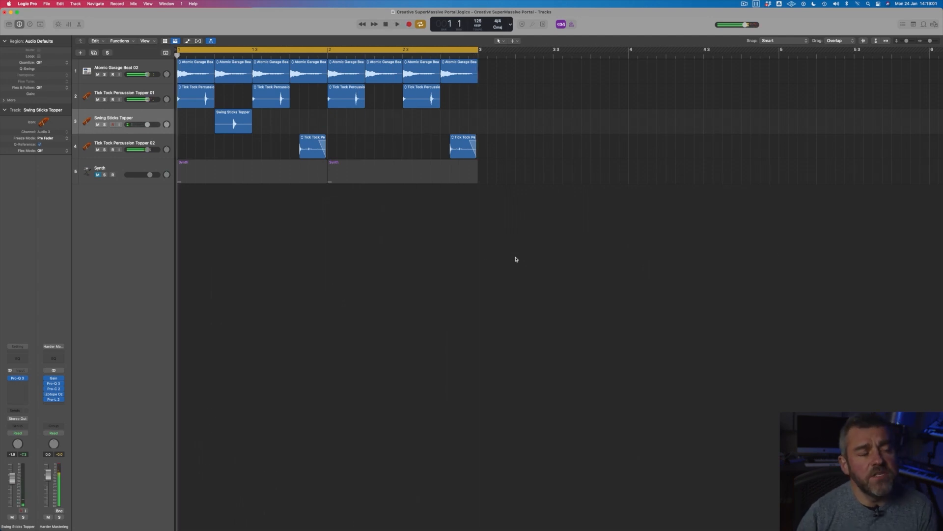
{"action": "left_click", "coordinate": [139, 70]}
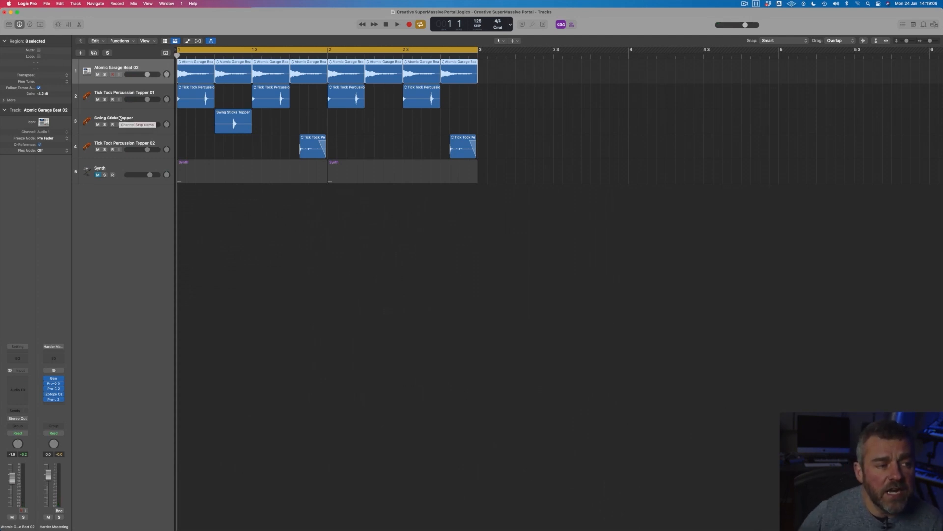
Step: Solo Tick Tock Percussion Topper 01, Swing Sticks Topper and Tick Tock Percussion Topper 02, and play them without the main beat
{"action": "left_click_drag", "start_coordinate": [105, 100], "coordinate": [105, 151]}
{"action": "key", "text": "space"}
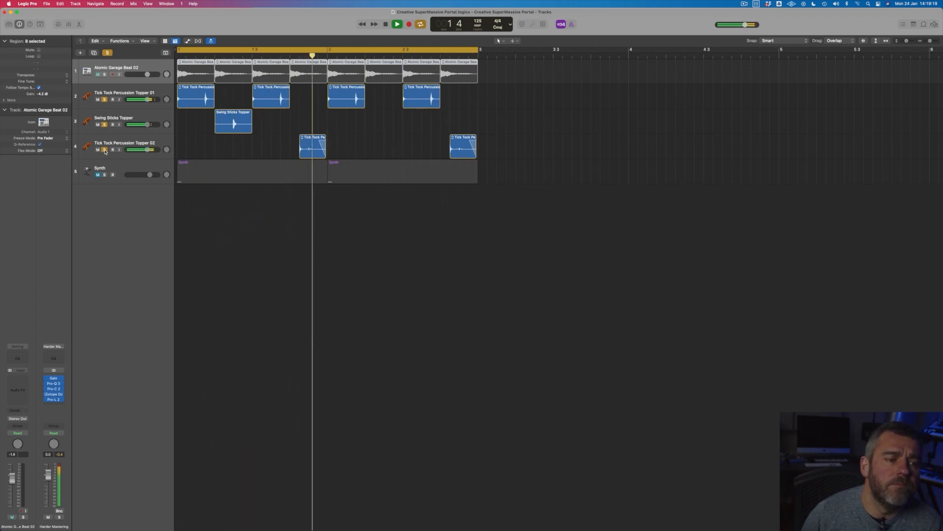
{"action": "key", "text": "space"}
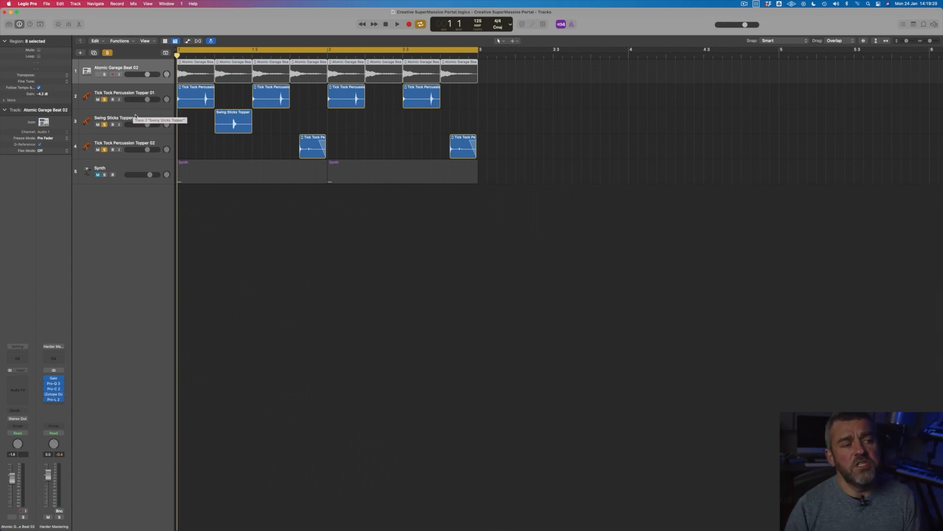
Step: Add the stereo Waves H-Delay (s) after Pro-Q 3 on the Swing Sticks Topper track and move its window clear of the regions
{"action": "left_click", "coordinate": [136, 116]}
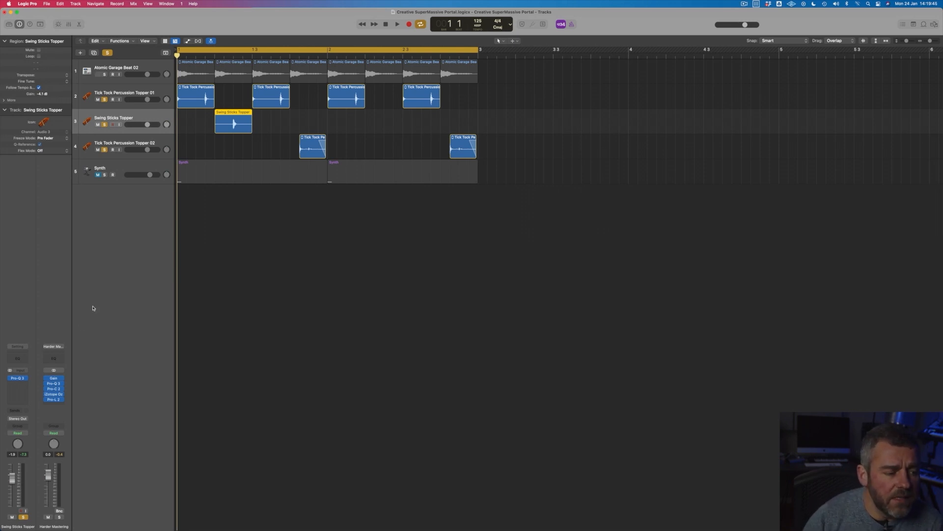
{"action": "left_click", "coordinate": [27, 384]}
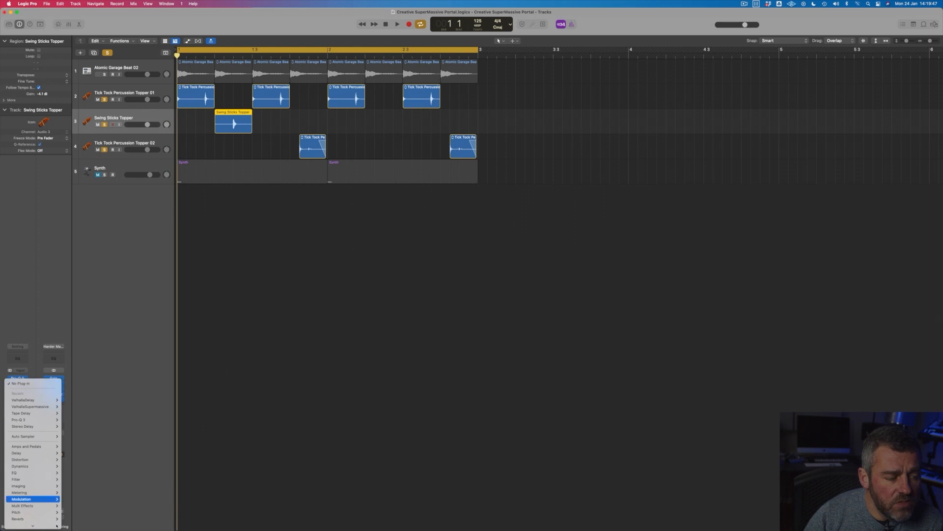
{"action": "mouse_move", "coordinate": [44, 518]}
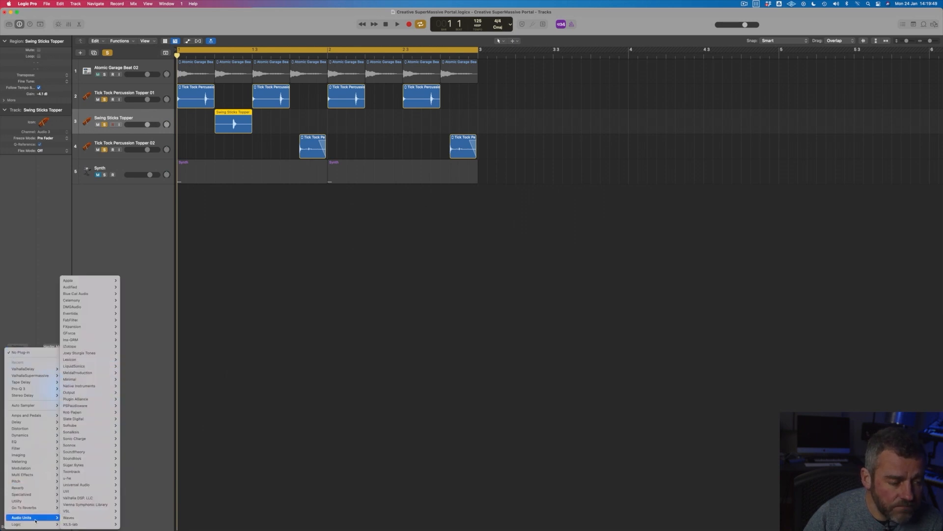
{"action": "mouse_move", "coordinate": [90, 519]}
{"action": "mouse_move", "coordinate": [147, 498]}
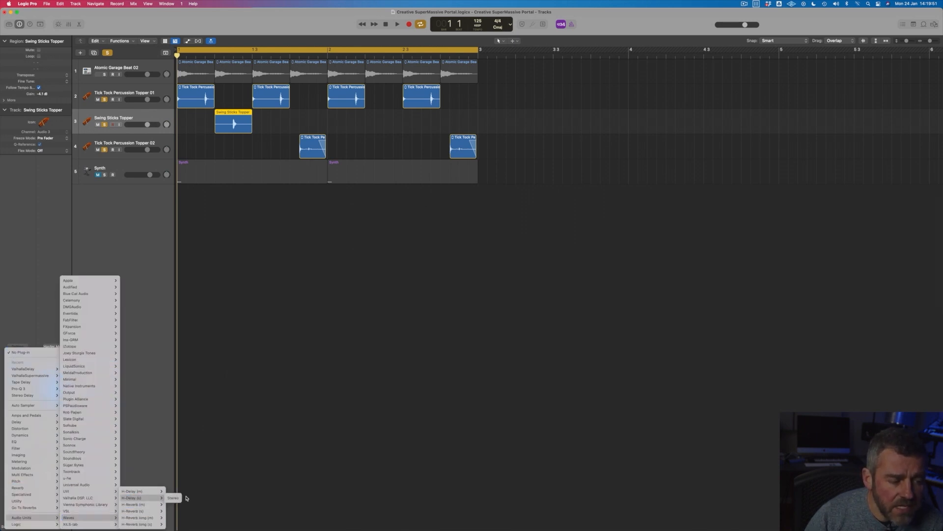
{"action": "left_click", "coordinate": [175, 498]}
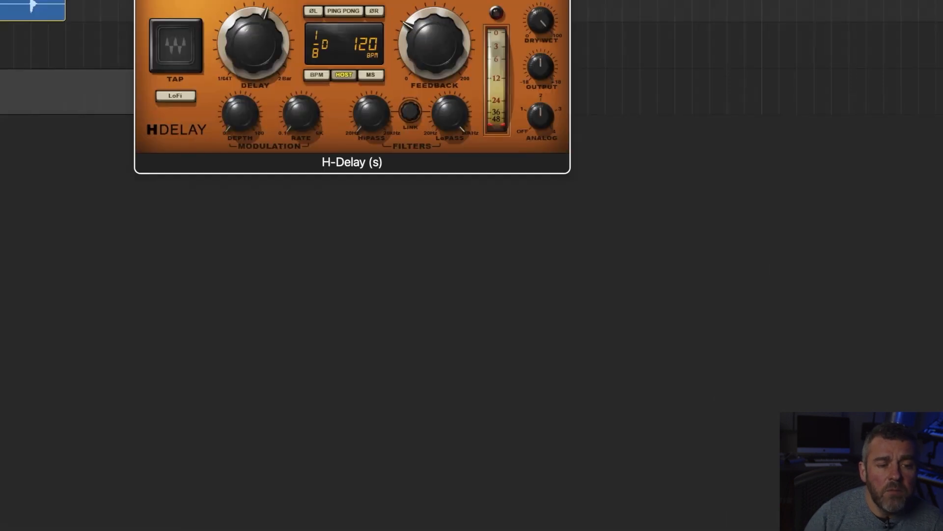
{"action": "left_click_drag", "start_coordinate": [397, 0], "coordinate": [416, 188]}
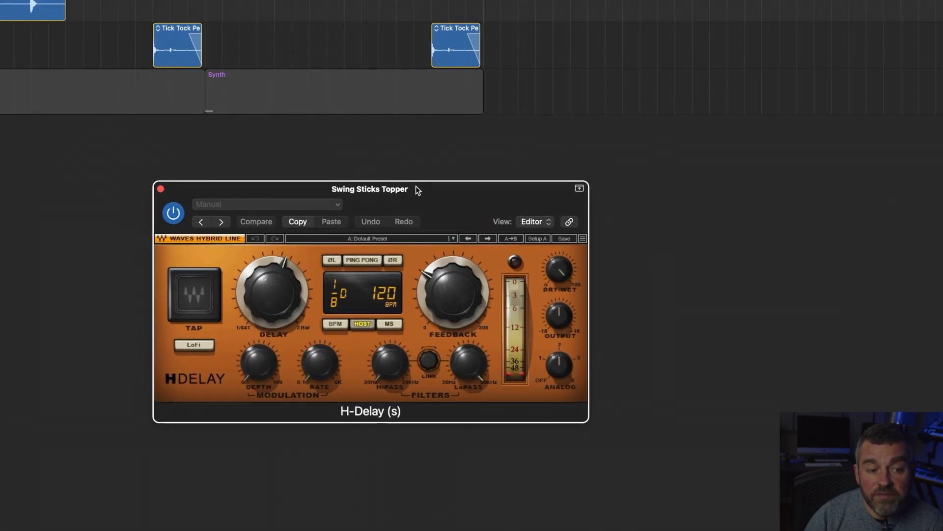
Step: Turn H-Delay's analog modelling off and enable ping pong with a dotted 1/8 delay time
{"action": "left_click_drag", "start_coordinate": [560, 369], "coordinate": [562, 386]}
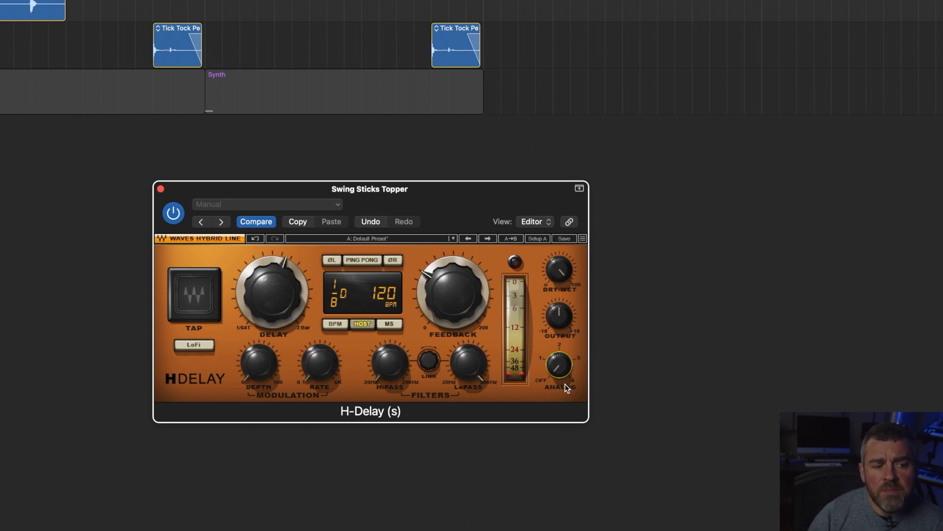
{"action": "left_click", "coordinate": [366, 261]}
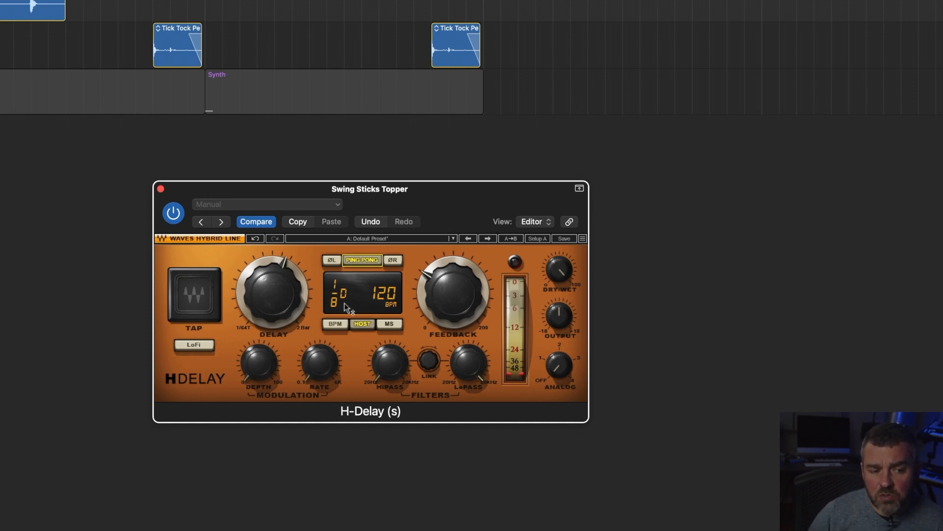
{"action": "left_click_drag", "start_coordinate": [275, 292], "coordinate": [277, 290]}
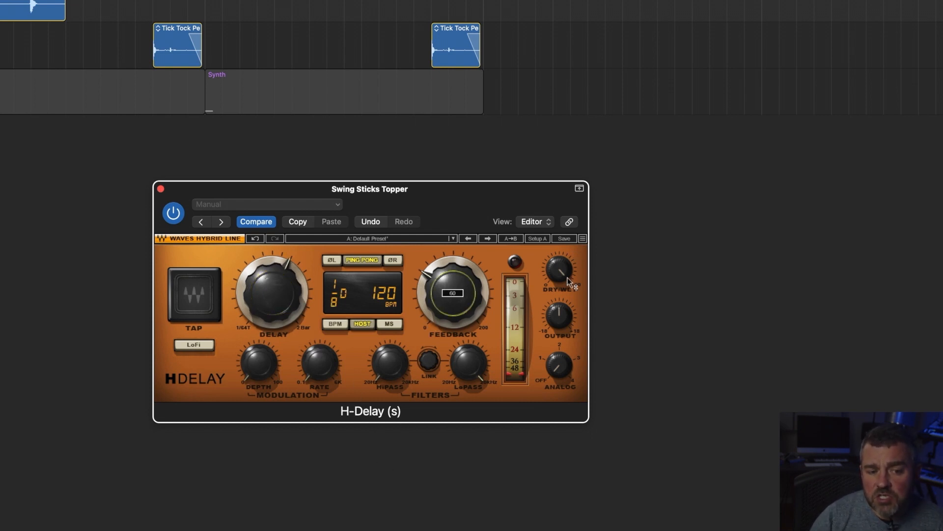
Step: Set H-Delay's dry/wet mix to 38, adjust the feedback, and play the soloed percussion
{"action": "left_click_drag", "start_coordinate": [559, 269], "coordinate": [560, 275]}
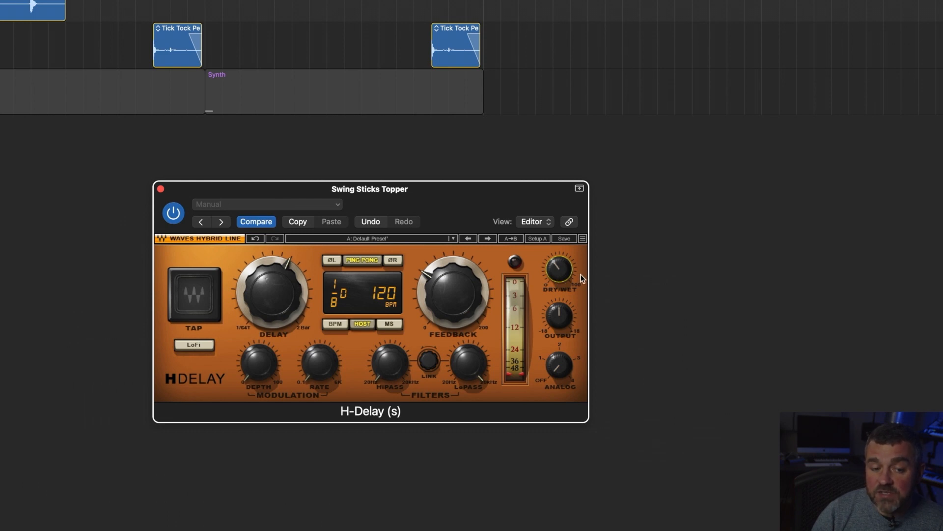
{"action": "left_click_drag", "start_coordinate": [560, 272], "coordinate": [561, 269]}
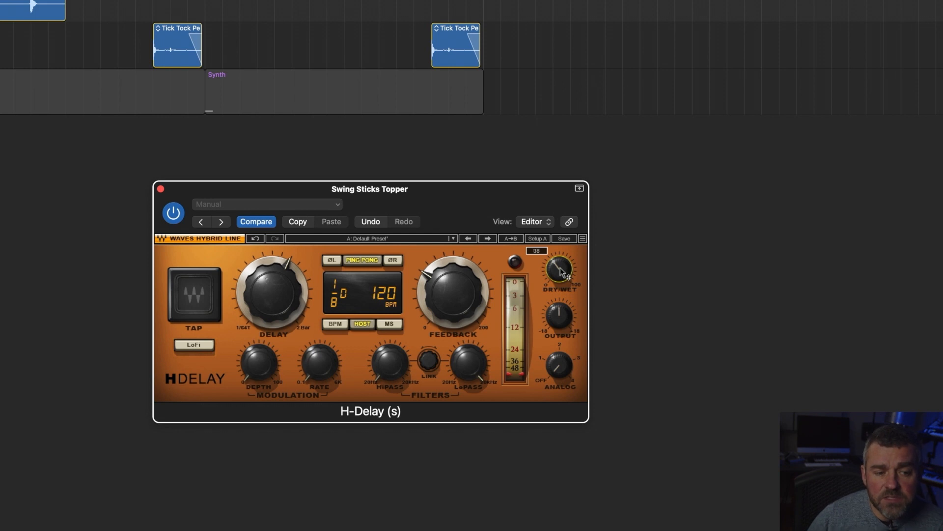
{"action": "left_click_drag", "start_coordinate": [455, 296], "coordinate": [456, 289]}
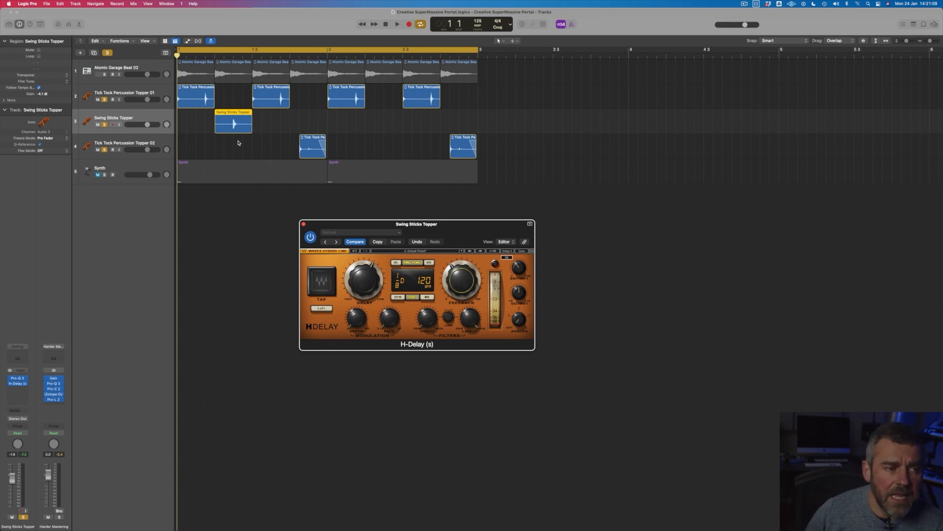
{"action": "key", "text": "space"}
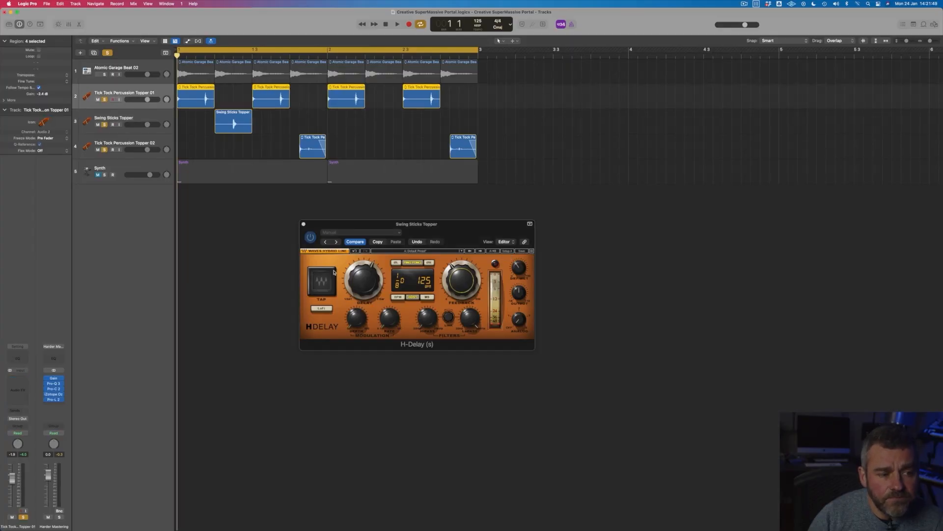
Step: Close the H-Delay window and add ValhallaDelay to the Tick Tock Percussion Topper 01 track
{"action": "left_click", "coordinate": [304, 225]}
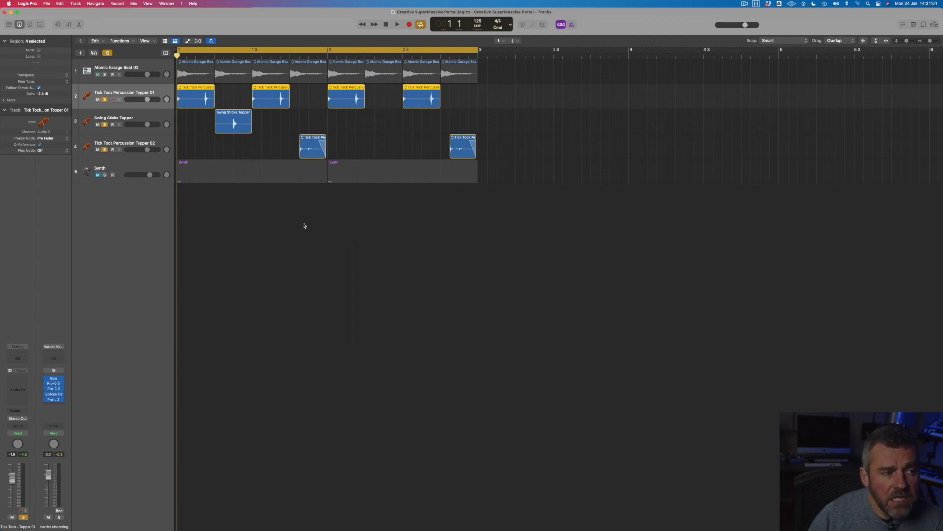
{"action": "left_click", "coordinate": [26, 380]}
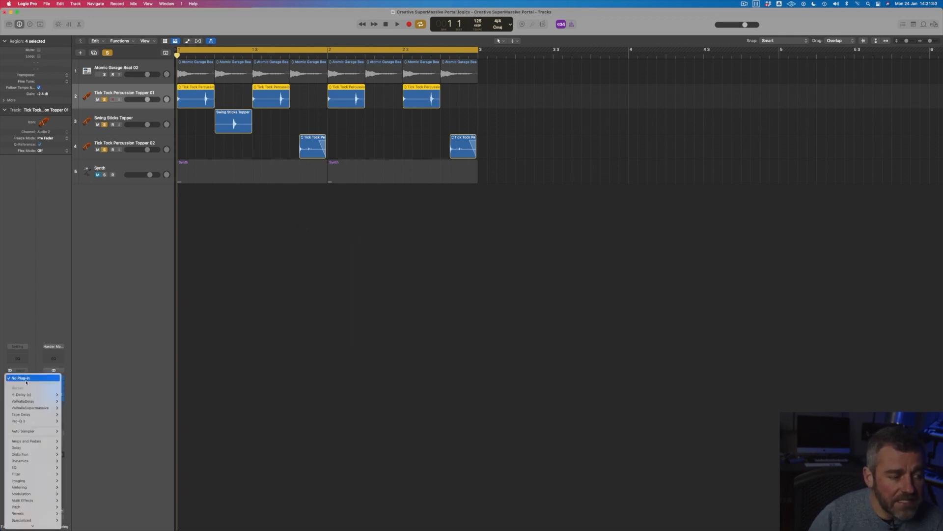
{"action": "mouse_move", "coordinate": [29, 402]}
{"action": "left_click", "coordinate": [76, 402]}
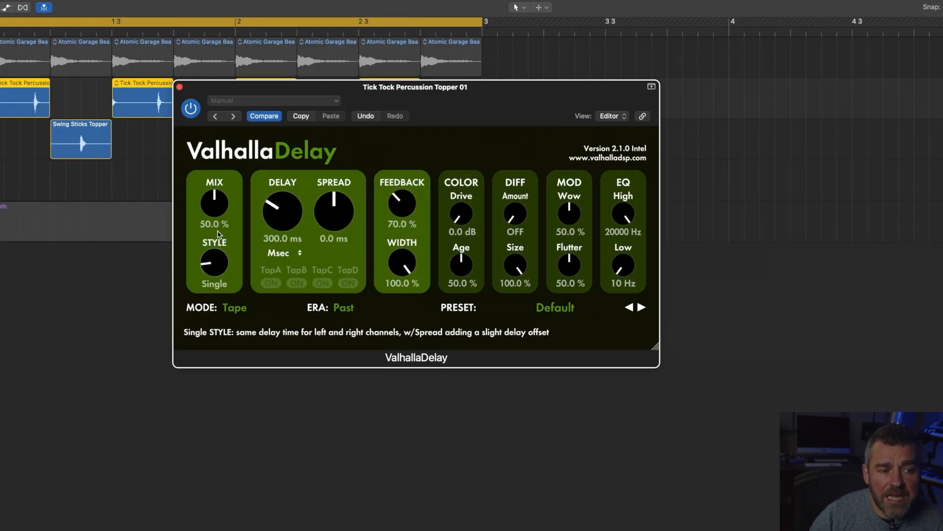
Step: Set ValhallaDelay's mode to HiFi and the left delay's sync to Msec
{"action": "left_click_drag", "start_coordinate": [218, 234], "coordinate": [219, 225]}
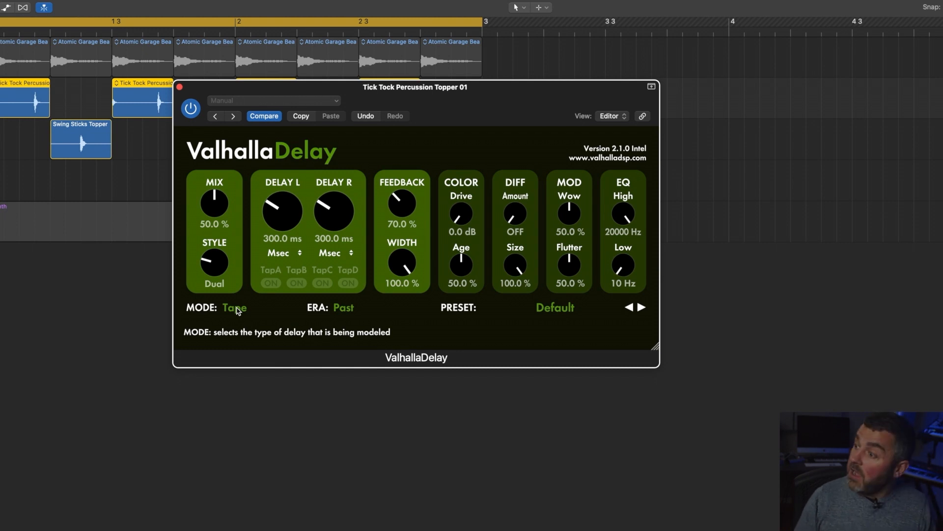
{"action": "left_click", "coordinate": [236, 309]}
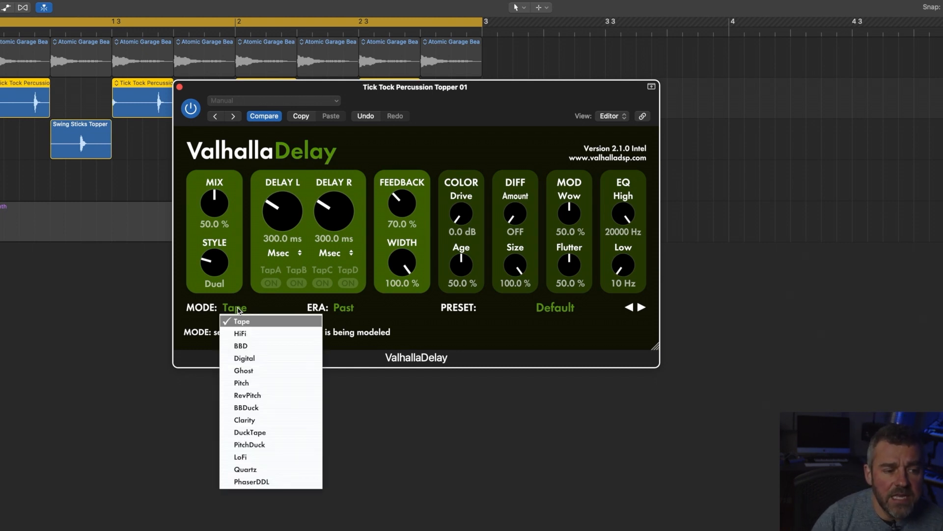
{"action": "left_click", "coordinate": [257, 334]}
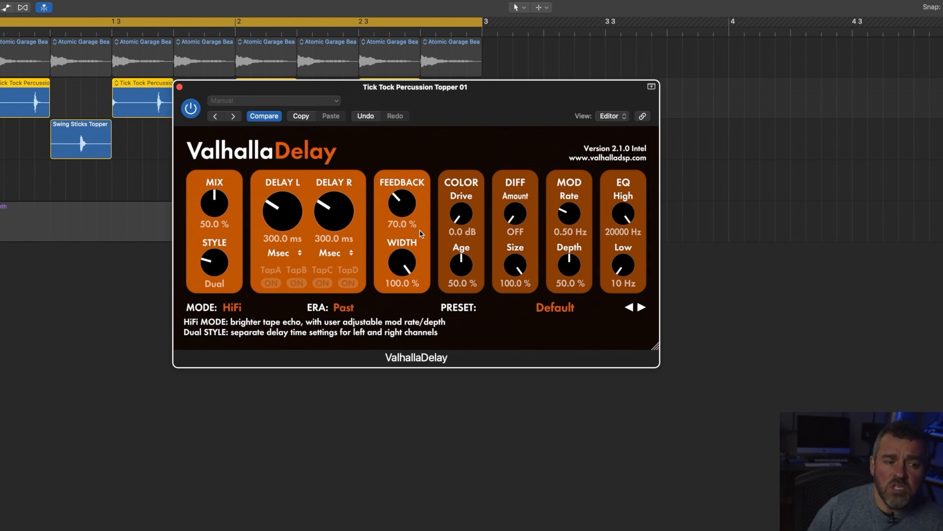
{"action": "left_click", "coordinate": [286, 257]}
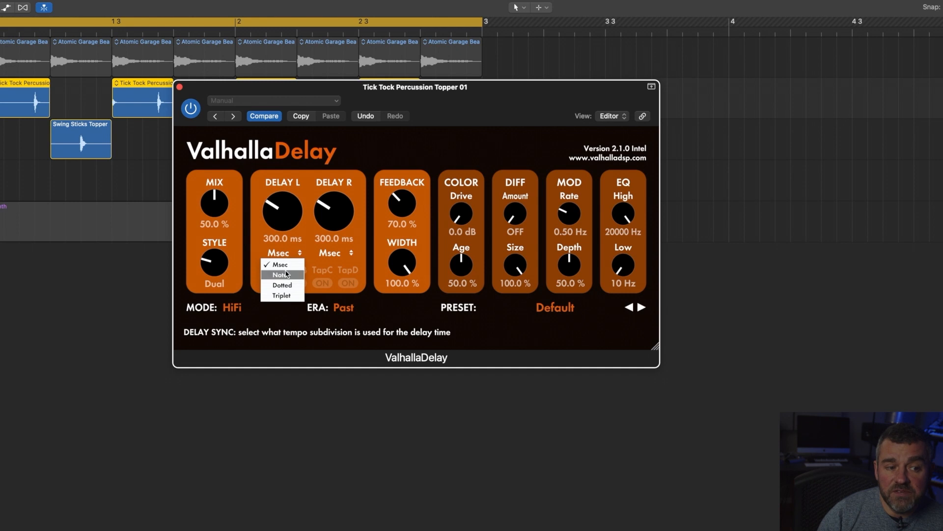
{"action": "left_click", "coordinate": [294, 267]}
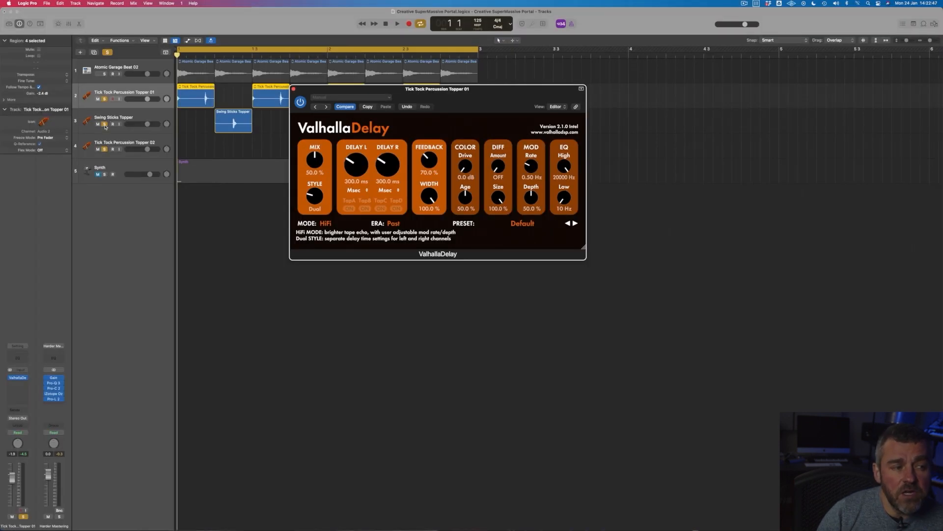
Step: Unsolo the Swing Sticks Topper track and play the percussion through ValhallaDelay
{"action": "left_click", "coordinate": [105, 124]}
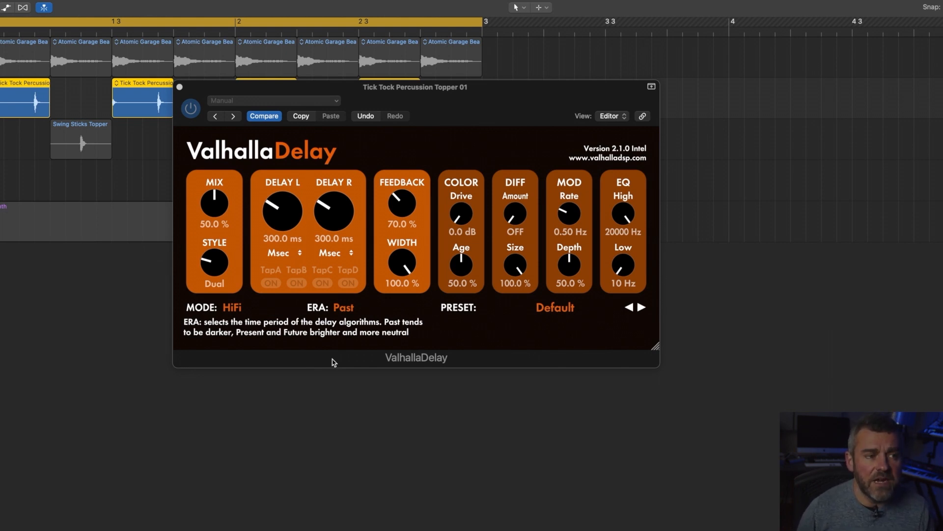
{"action": "key", "text": "space"}
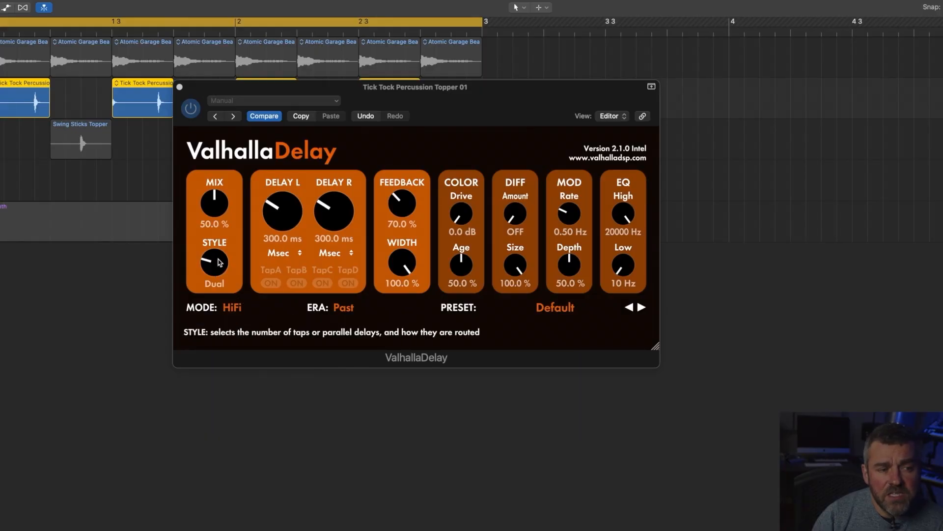
Step: Set ValhallaDelay's mix to 29.1 % and its feedback to 49.0 %, and play the percussion again
{"action": "left_click_drag", "start_coordinate": [214, 216], "coordinate": [213, 233]}
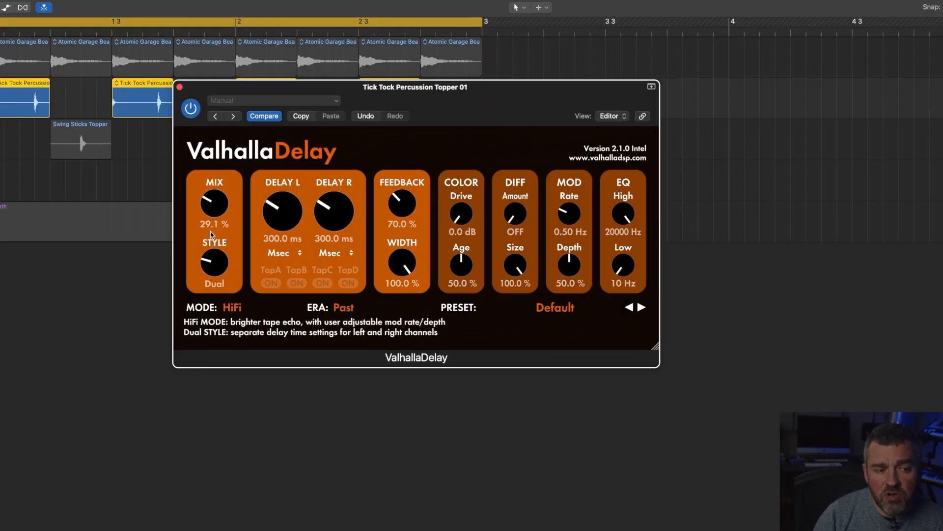
{"action": "left_click_drag", "start_coordinate": [410, 202], "coordinate": [410, 215]}
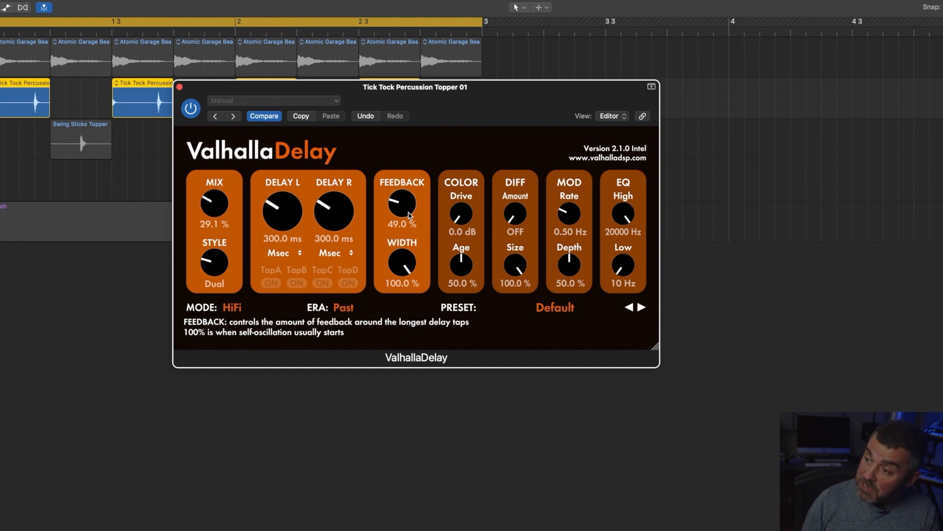
{"action": "key", "text": "space"}
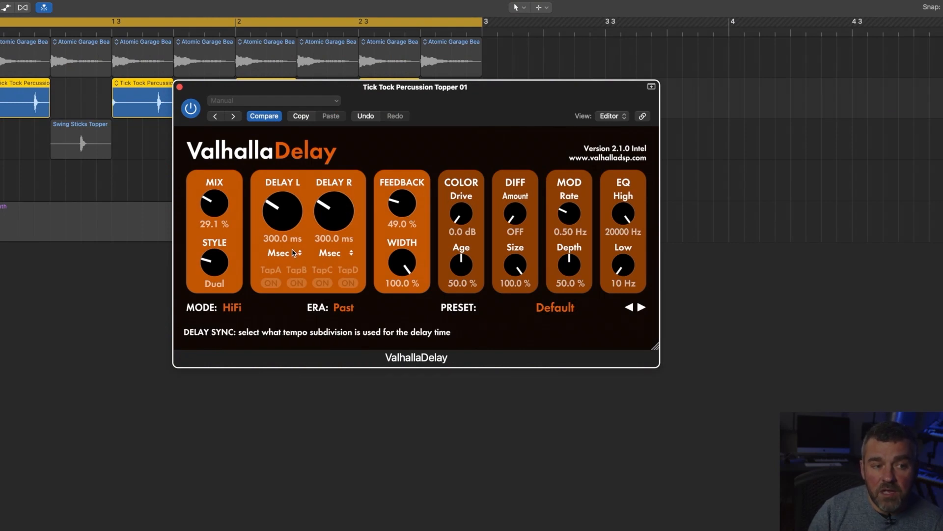
{"action": "left_click", "coordinate": [294, 252]}
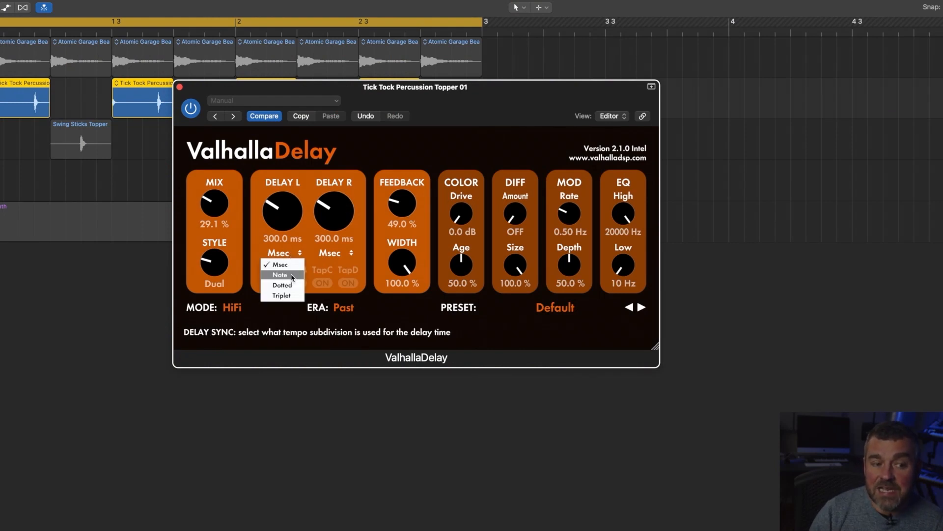
{"action": "left_click", "coordinate": [251, 246]}
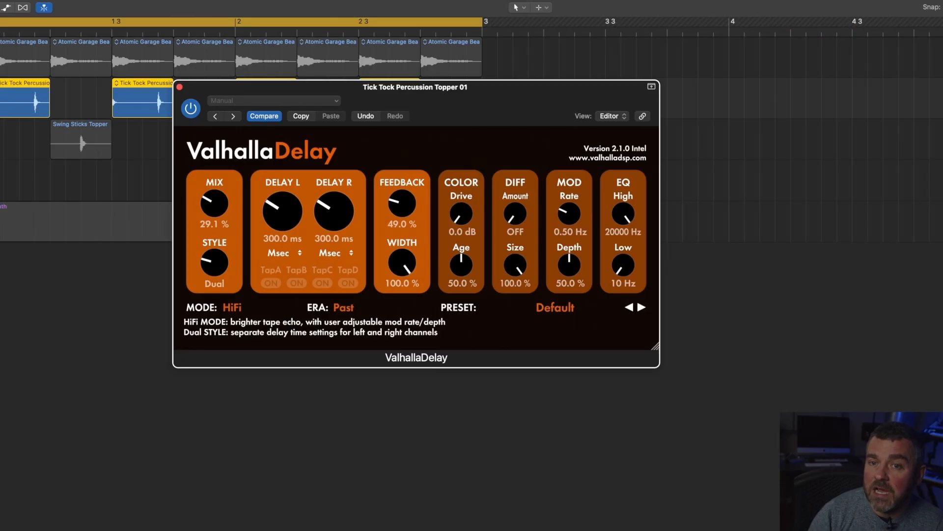
Step: Switch to Calculator and clear its display
{"action": "key", "text": "super+space"}
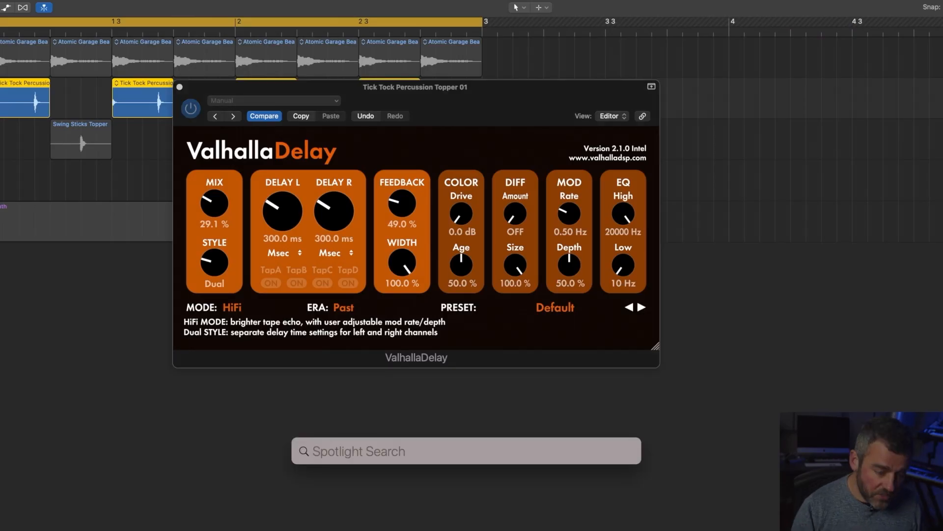
{"action": "type", "text": "calculator"}
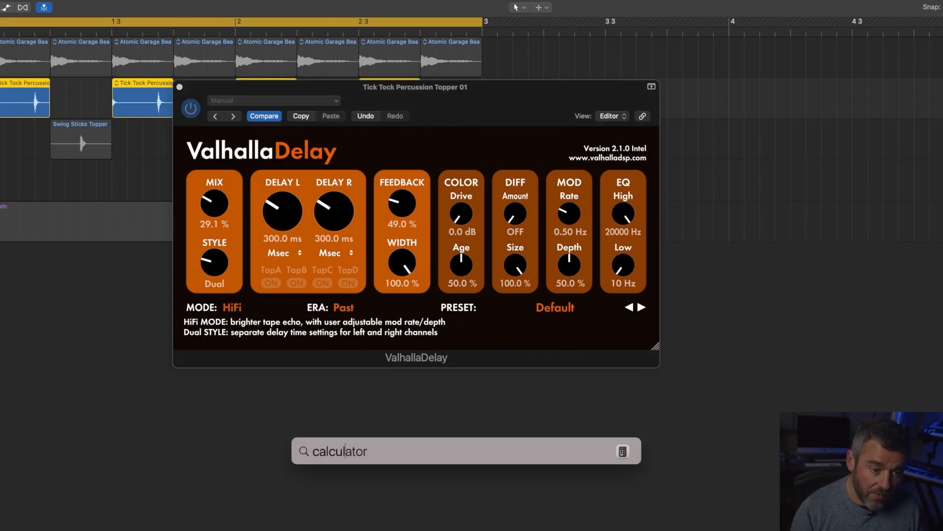
{"action": "key", "text": "Return"}
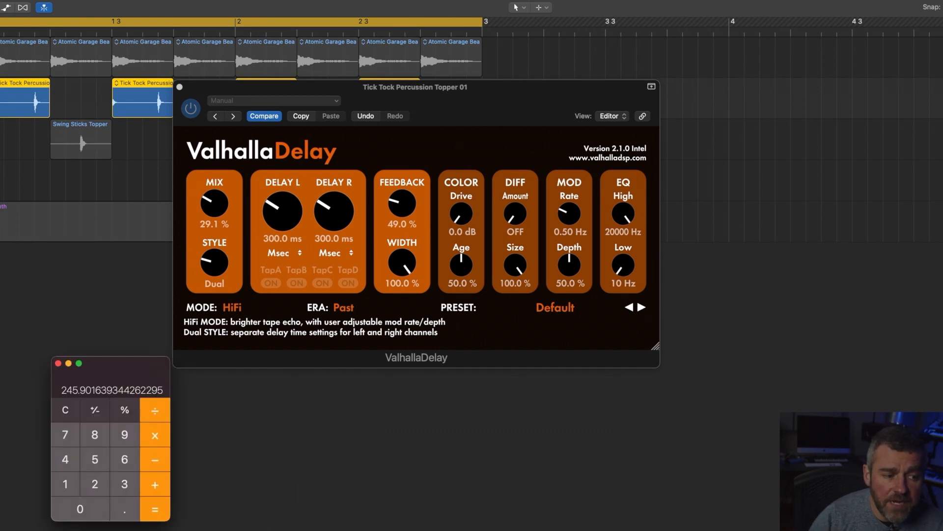
{"action": "left_click", "coordinate": [67, 411]}
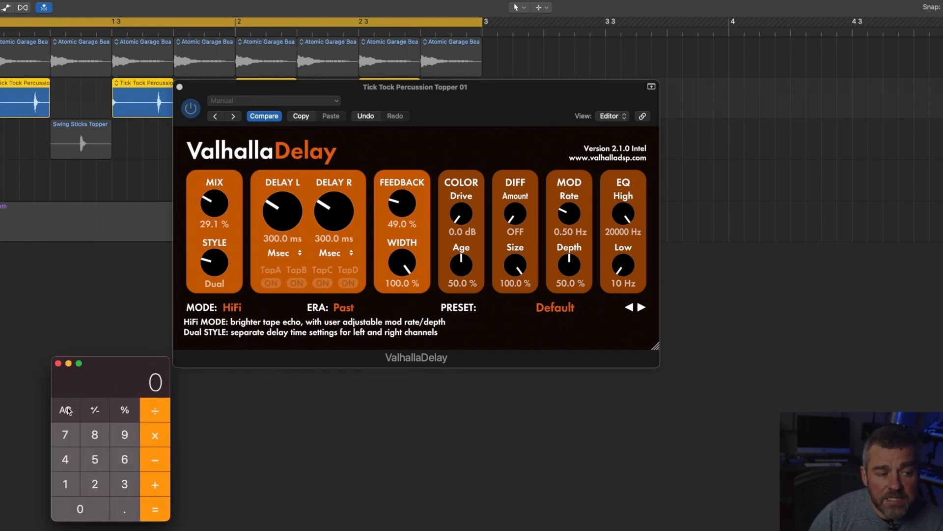
Step: Calculate the delay time by dividing 240000 by 125 and the result by 8
{"action": "type", "text": "240000"}
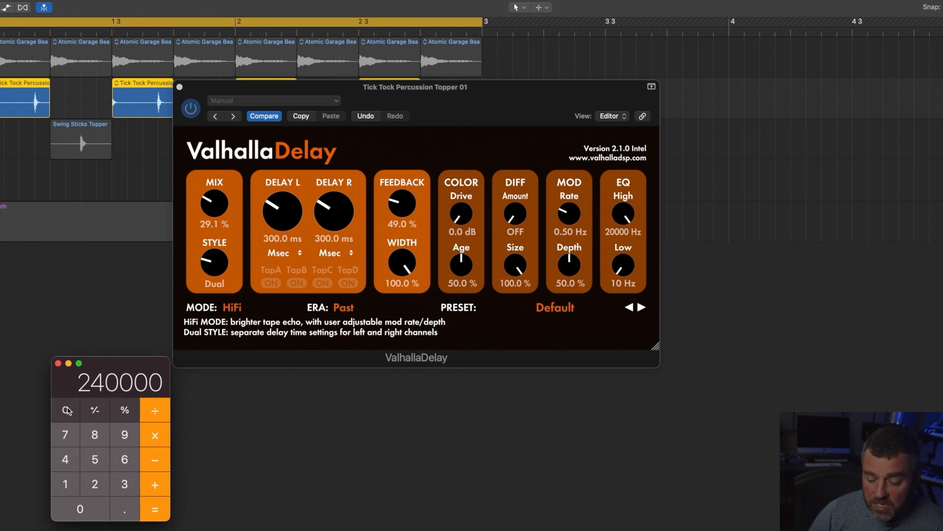
{"action": "type", "text": "/"}
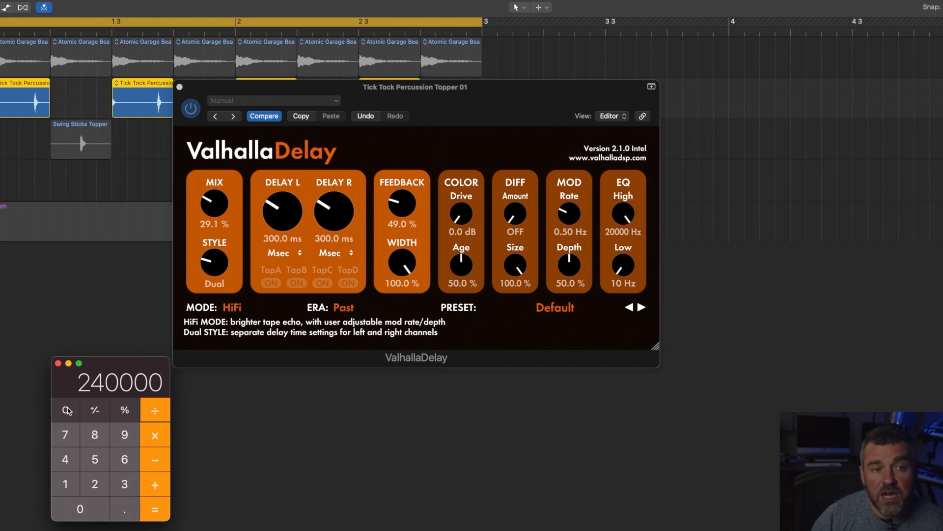
{"action": "type", "text": "125"}
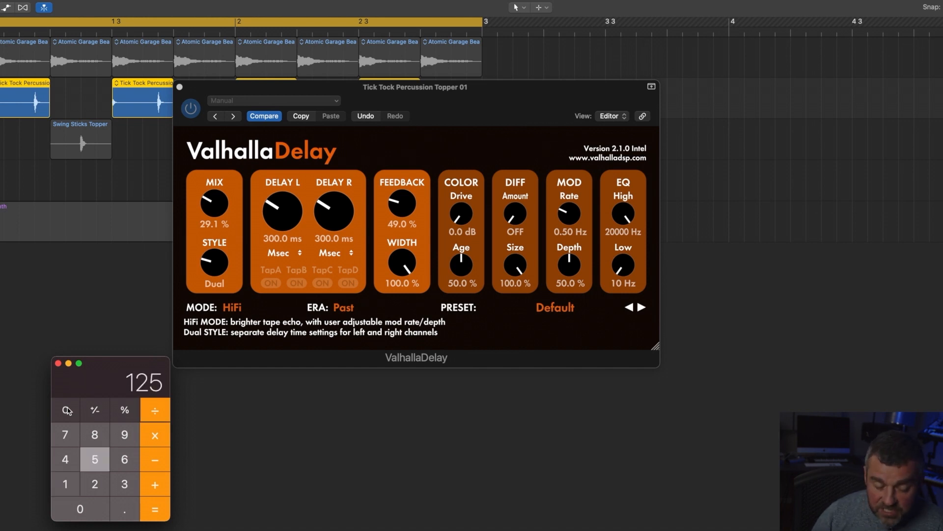
{"action": "key", "text": "Return"}
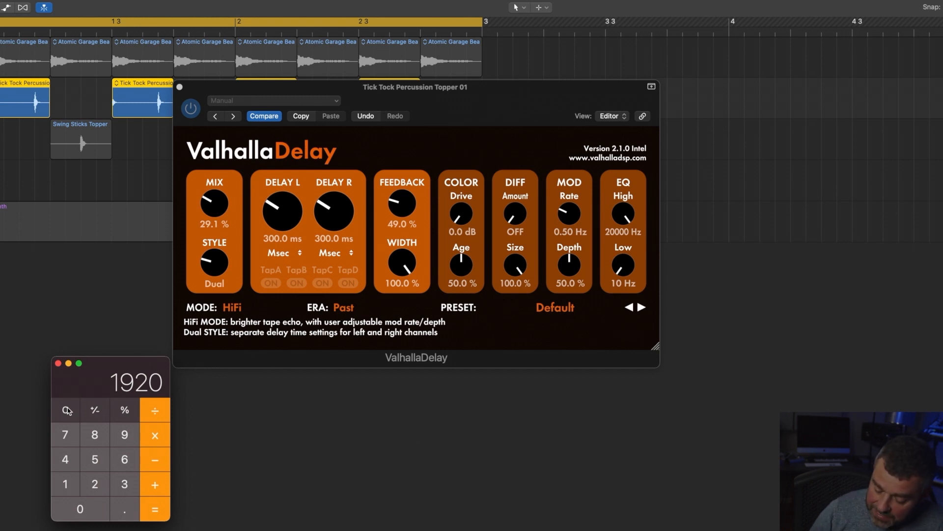
{"action": "key", "text": "slash"}
{"action": "key", "text": "8"}
{"action": "key", "text": "Return"}
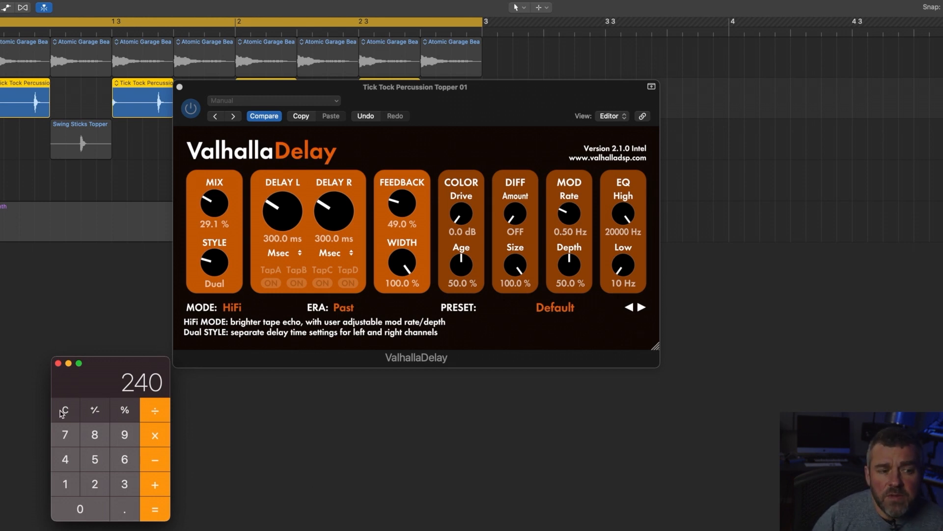
Step: Set ValhallaDelay's left delay to 240.0 ms and right delay to 120.0 ms, and play the percussion
{"action": "left_click_drag", "start_coordinate": [284, 225], "coordinate": [284, 232]}
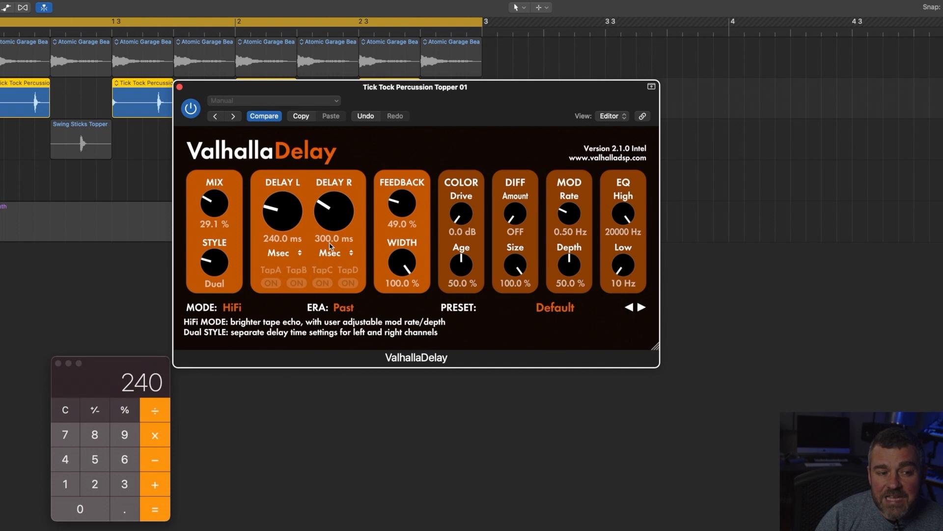
{"action": "left_click_drag", "start_coordinate": [340, 220], "coordinate": [340, 242]}
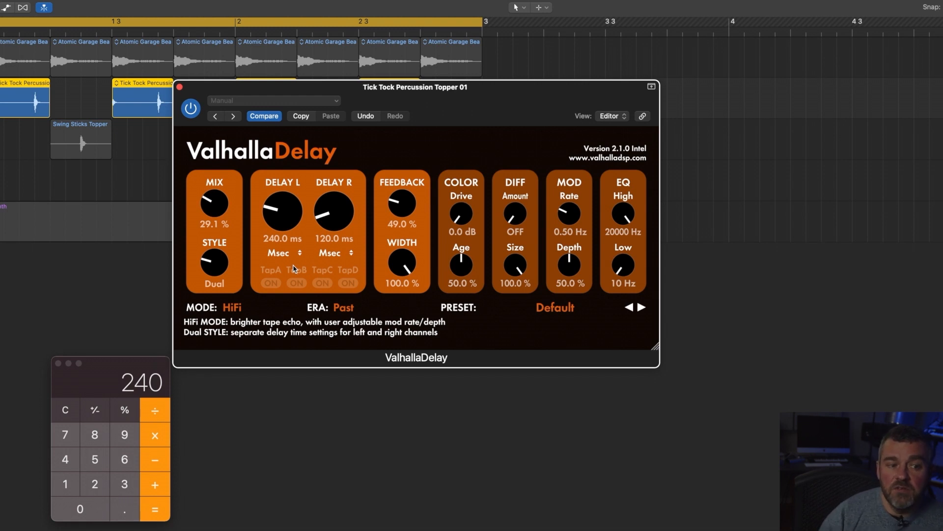
{"action": "left_click", "coordinate": [327, 415]}
{"action": "key", "text": "space"}
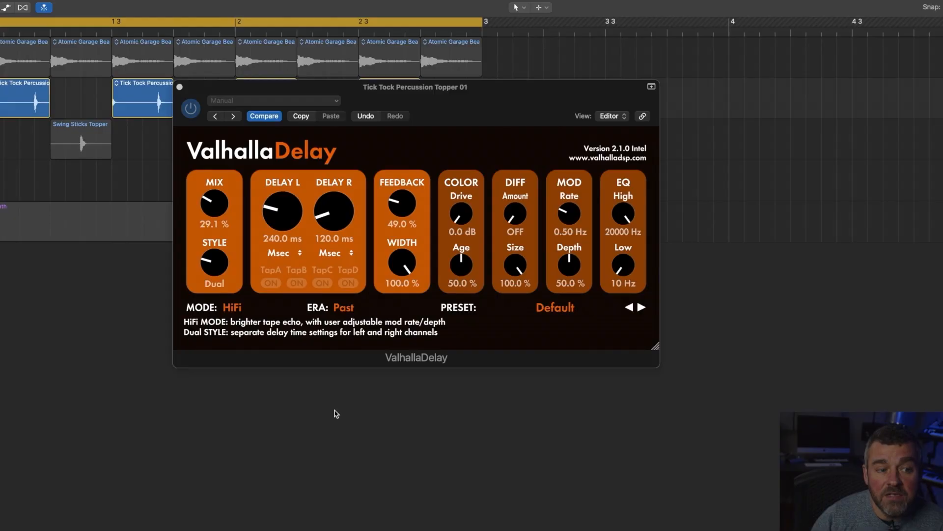
Step: Set ValhallaDelay's mix to 19.4 %, feedback to 66.6 % and diffusion amount to 19.8 %, and play the percussion
{"action": "left_click_drag", "start_coordinate": [222, 205], "coordinate": [223, 209]}
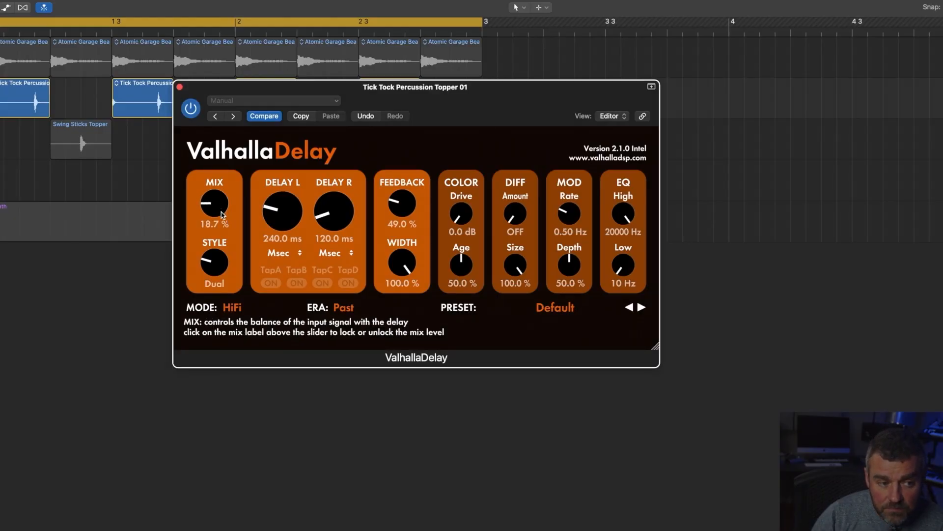
{"action": "left_click_drag", "start_coordinate": [221, 215], "coordinate": [222, 214]}
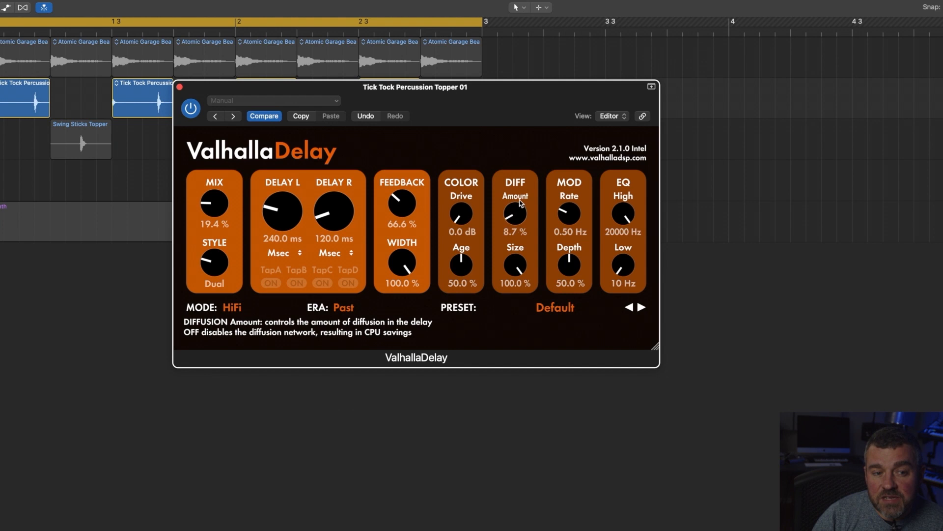
{"action": "left_click_drag", "start_coordinate": [521, 203], "coordinate": [520, 193]}
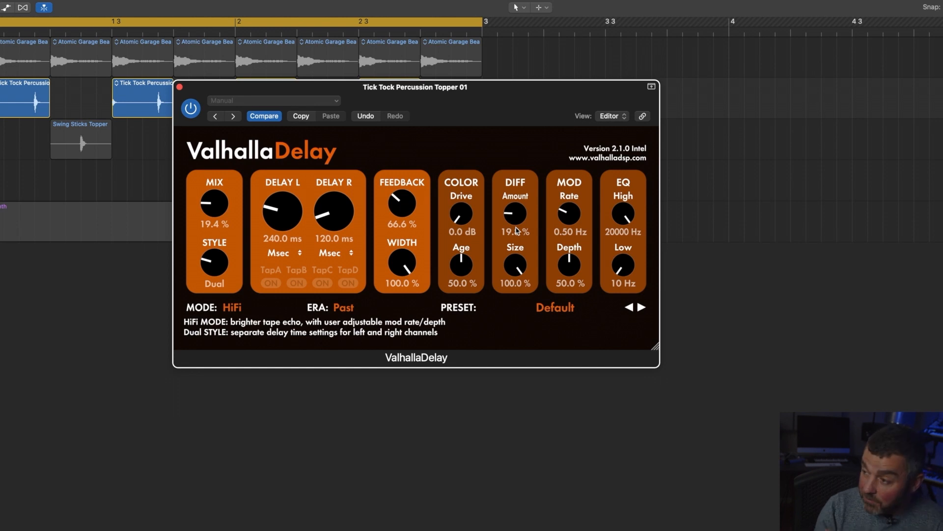
{"action": "key", "text": "space"}
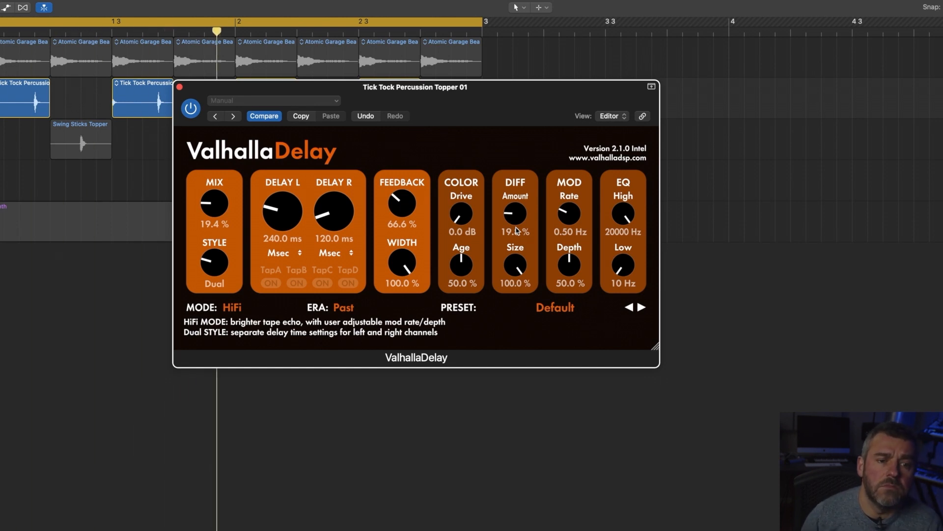
Step: Lower ValhallaDelay's mix to 12.5 %, and solo the Swing Sticks Topper track to play it with the first percussion track
{"action": "left_click", "coordinate": [216, 212]}
{"action": "left_click_drag", "start_coordinate": [216, 211], "coordinate": [216, 216]}
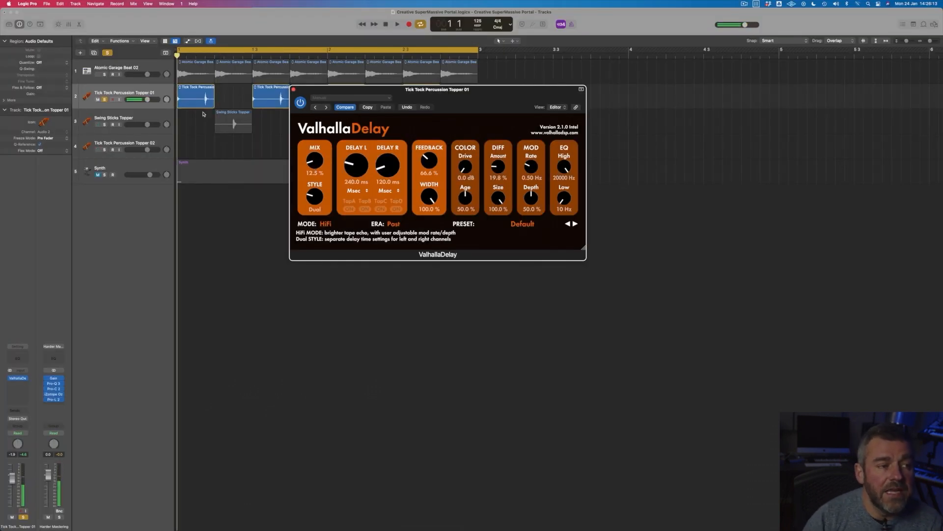
{"action": "left_click", "coordinate": [105, 124]}
{"action": "key", "text": "space"}
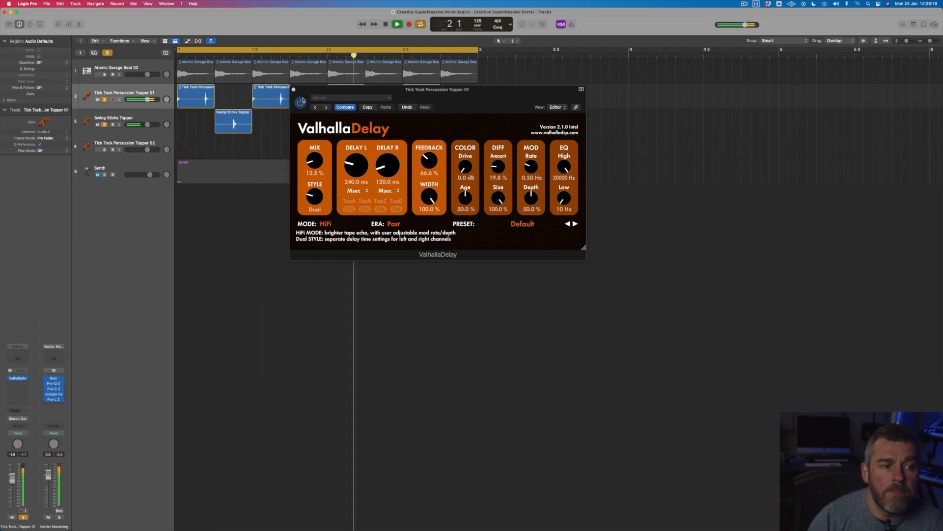
Step: Set ValhallaDelay's diffusion amount to 14.0 % and mix to 8.0 %, close its window and stop playback
{"action": "left_click_drag", "start_coordinate": [500, 168], "coordinate": [500, 174]}
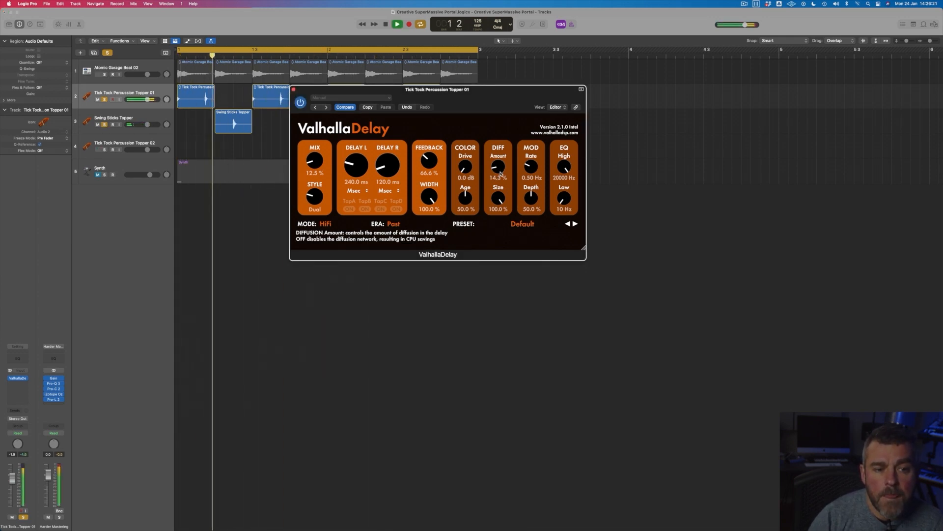
{"action": "left_click_drag", "start_coordinate": [318, 167], "coordinate": [320, 170]}
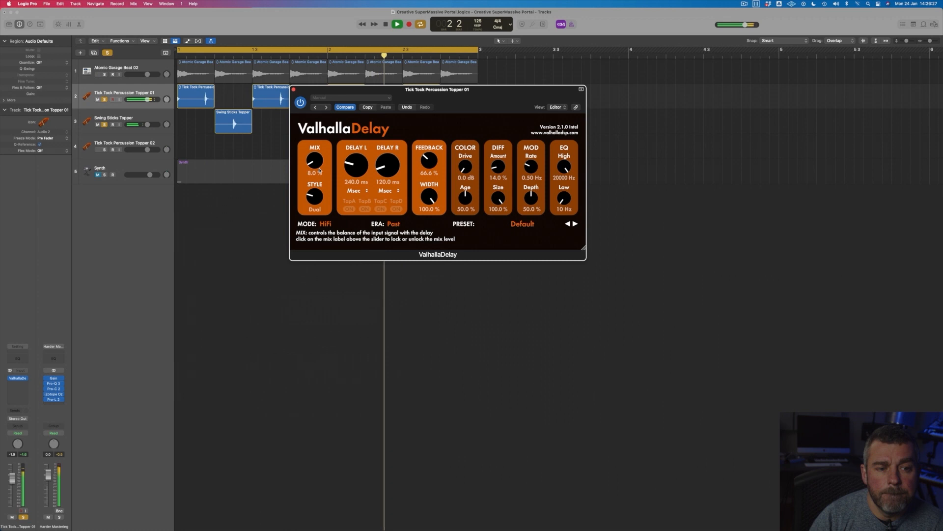
{"action": "left_click", "coordinate": [294, 90]}
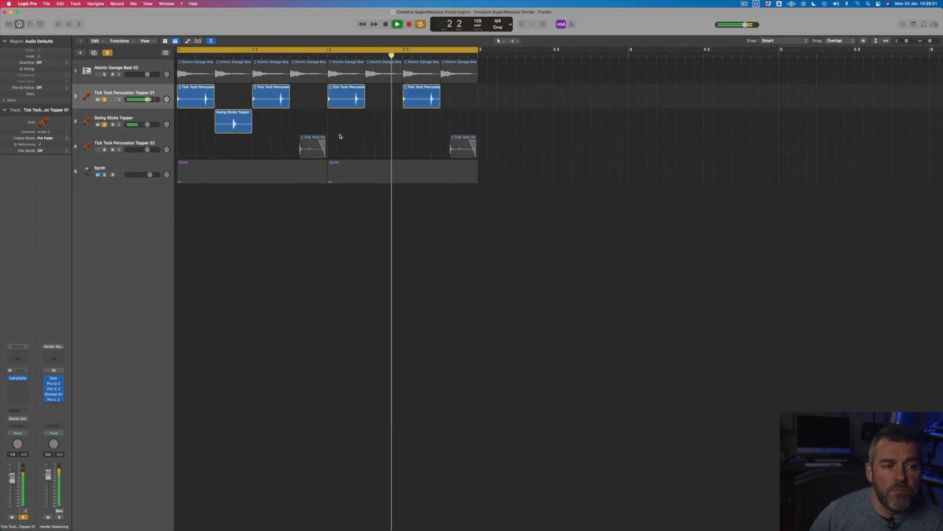
{"action": "key", "text": "space"}
{"action": "key", "text": "Return"}
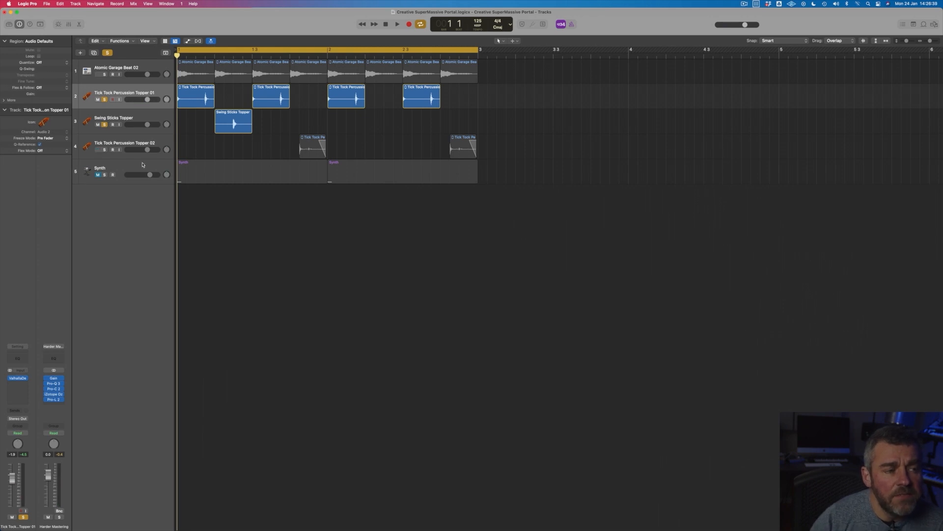
Step: Solo the Tick Tock Percussion Topper 02 track and add a stereo Tape Delay to it, moving the plug-in window clear of the regions
{"action": "left_click", "coordinate": [104, 150]}
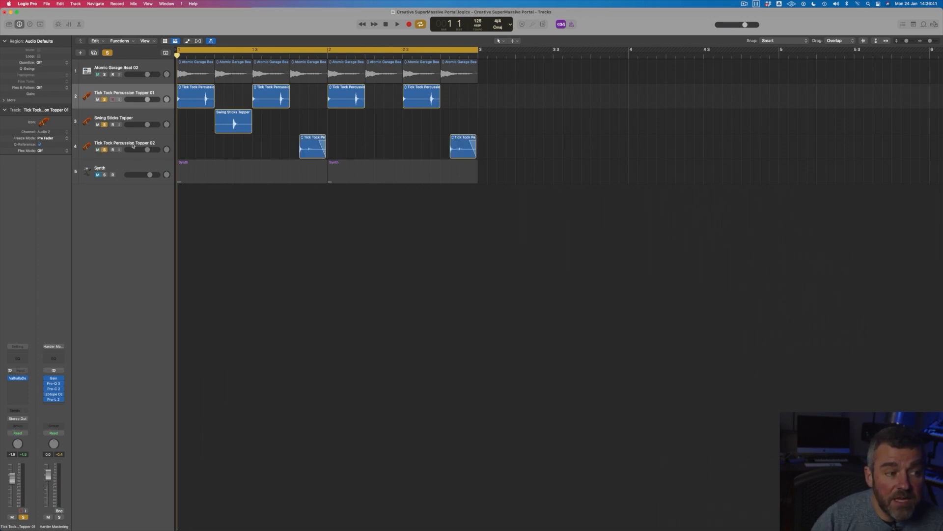
{"action": "left_click", "coordinate": [137, 143]}
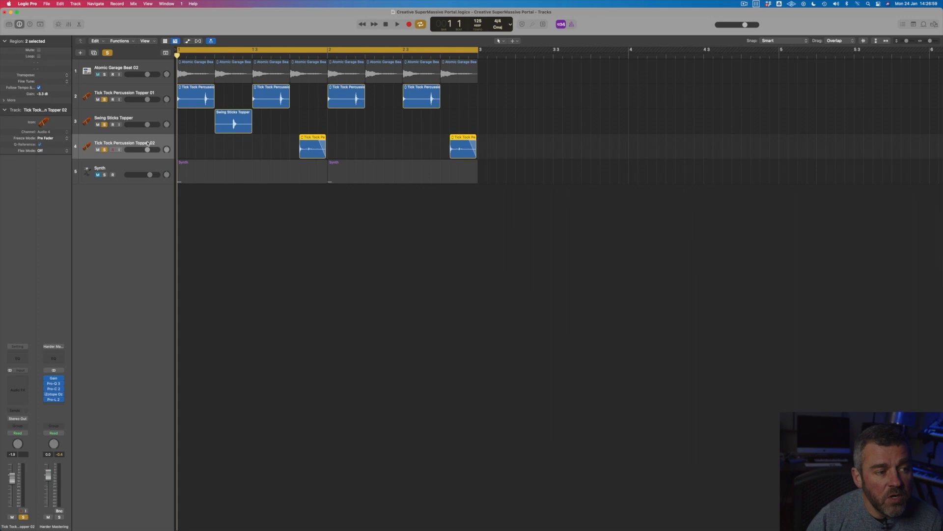
{"action": "left_click", "coordinate": [26, 379]}
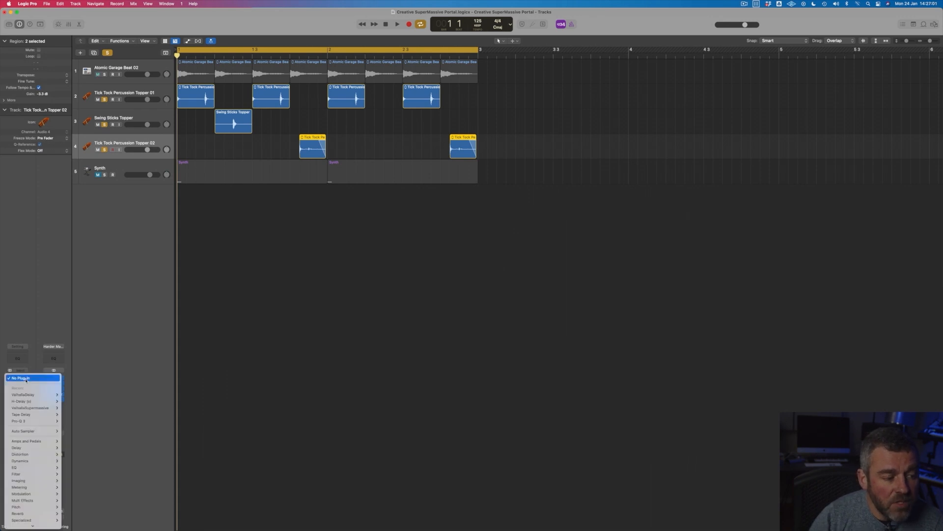
{"action": "mouse_move", "coordinate": [49, 415]}
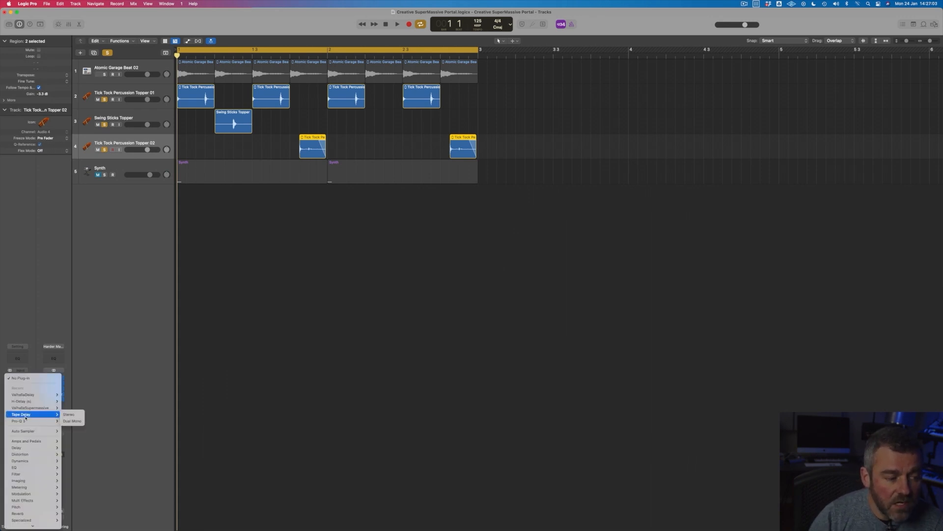
{"action": "left_click", "coordinate": [76, 417]}
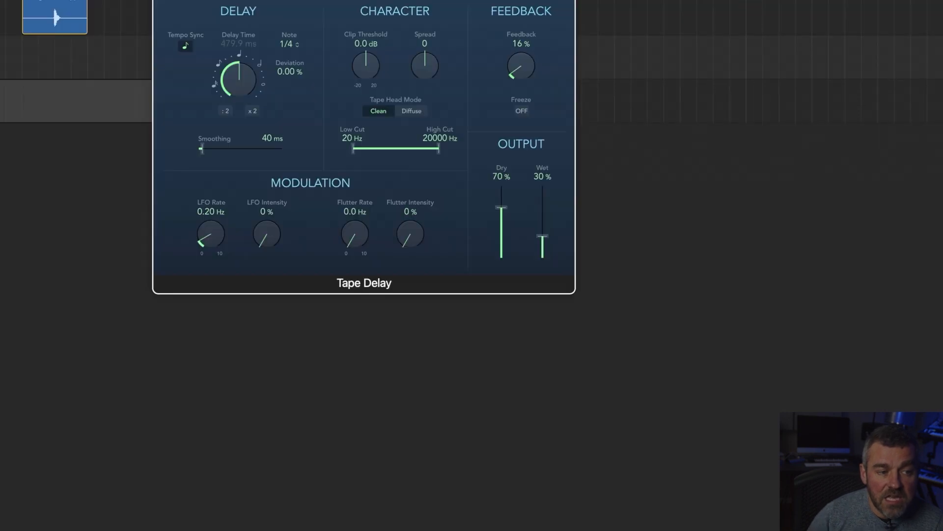
{"action": "left_click_drag", "start_coordinate": [268, 0], "coordinate": [269, 144]}
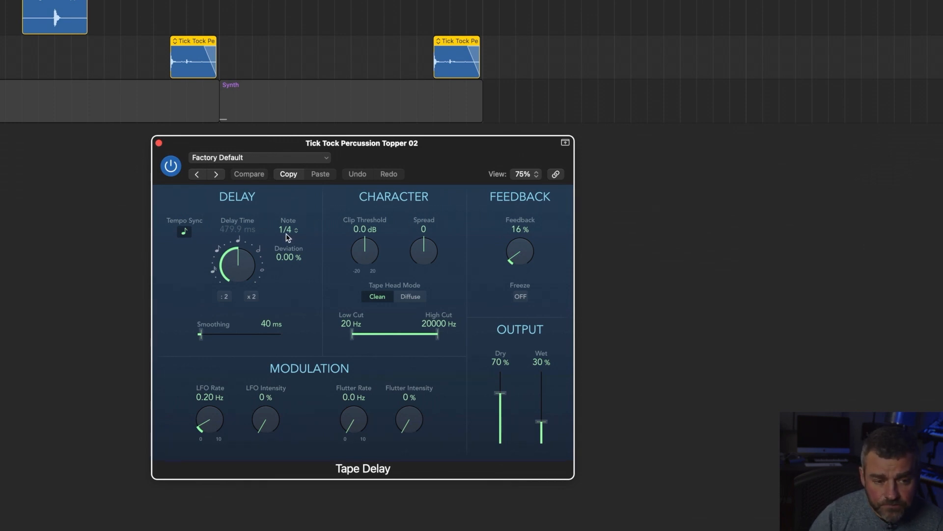
Step: Set Tape Delay's feedback to 65 %, unsolo the Swing Sticks Topper track and play the Tick Tock Percussion Topper 02 track
{"action": "left_click_drag", "start_coordinate": [526, 251], "coordinate": [529, 226]}
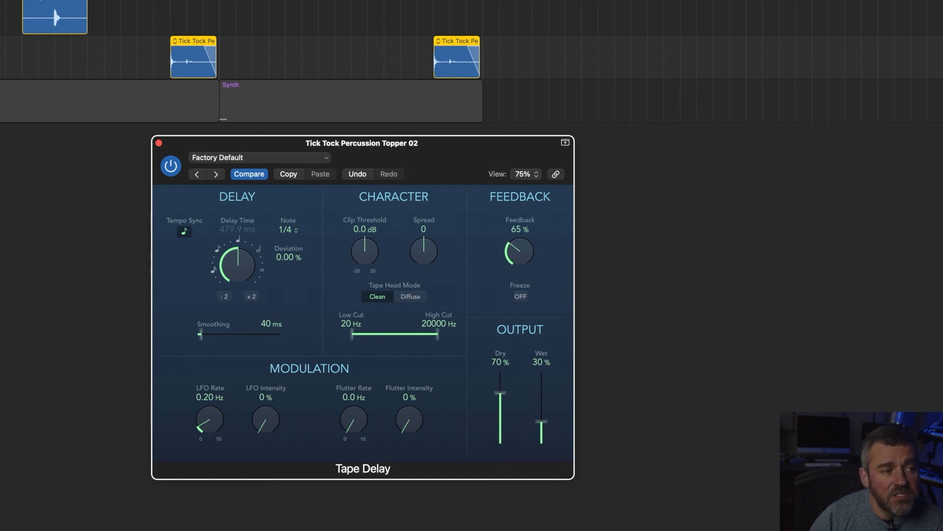
{"action": "key", "text": "s"}
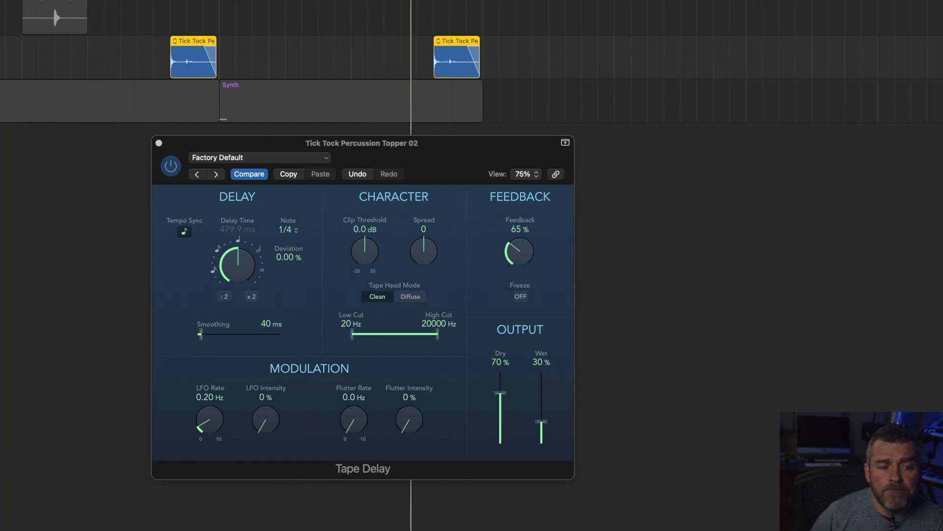
{"action": "key", "text": "space"}
Step: Raise Tape Delay's low cut to 730 Hz and play the track to hear the filtered echoes
{"action": "left_click_drag", "start_coordinate": [355, 338], "coordinate": [392, 334]}
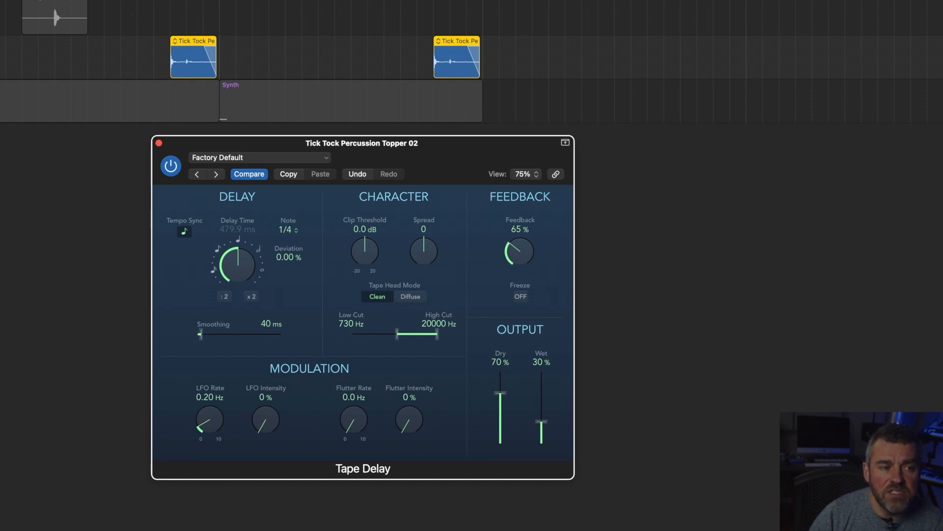
{"action": "key", "text": "space"}
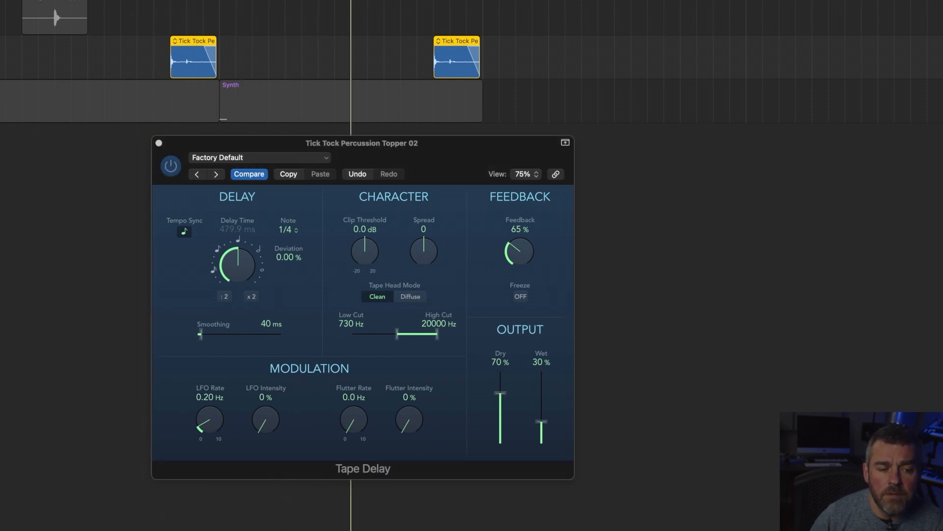
{"action": "key", "text": "space"}
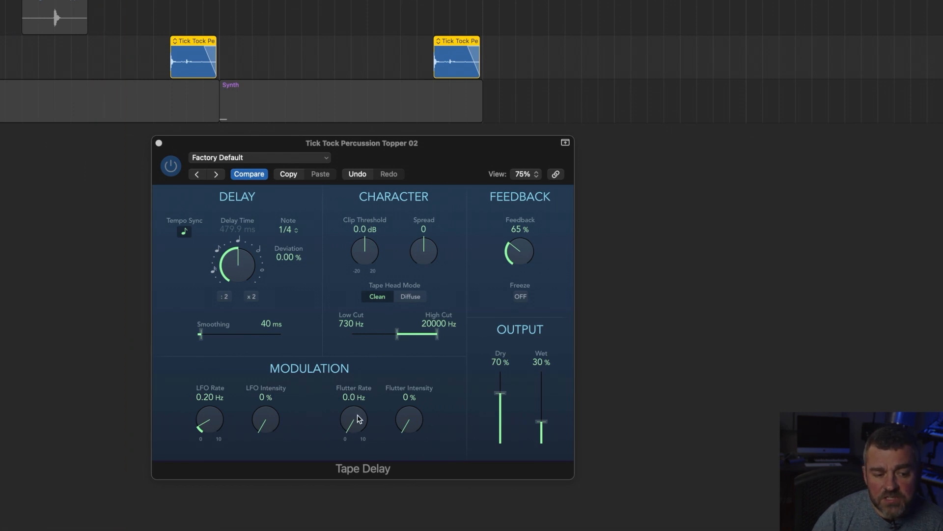
Step: Set Tape Delay's flutter rate to 1.0 Hz and flutter intensity to 38 %, and play the track
{"action": "left_click_drag", "start_coordinate": [359, 419], "coordinate": [359, 413]}
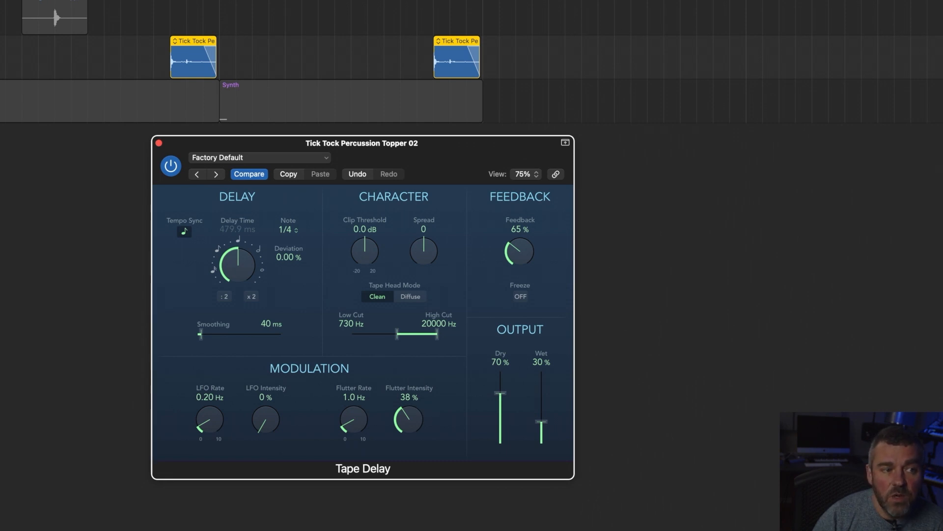
{"action": "left_click", "coordinate": [154, 1]}
{"action": "key", "text": "space"}
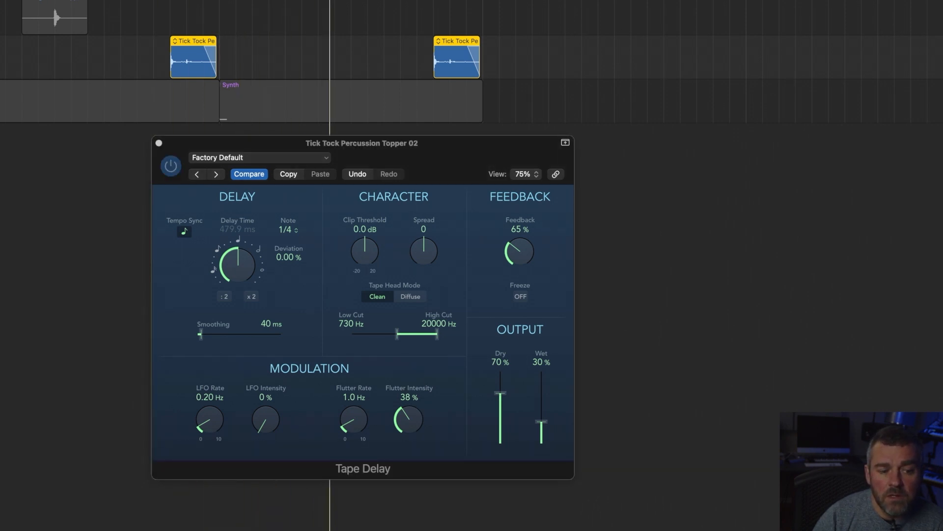
Step: Set Tape Delay's flutter intensity to 49 %, unsolo Tick Tock Percussion Topper 02 and play the full beat with the plug-in window closed
{"action": "left_click_drag", "start_coordinate": [409, 418], "coordinate": [410, 400]}
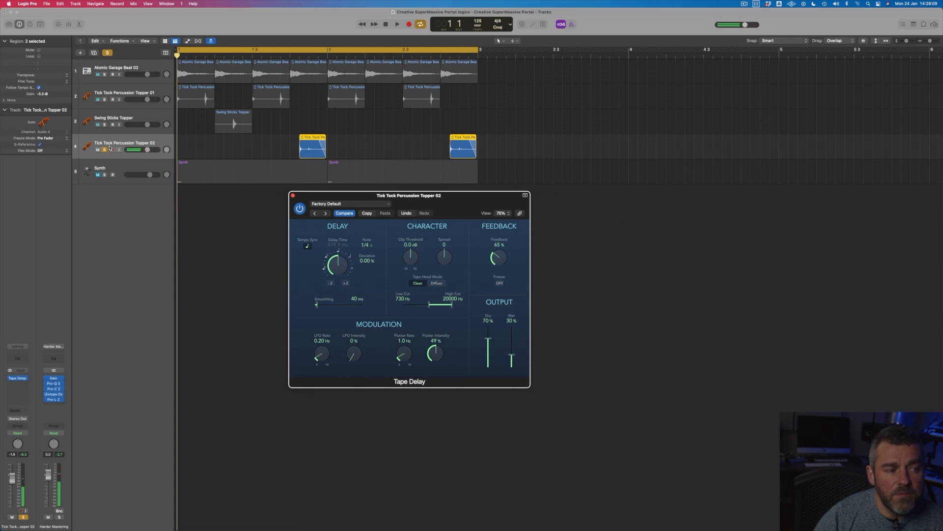
{"action": "left_click", "coordinate": [105, 150]}
{"action": "key", "text": "space"}
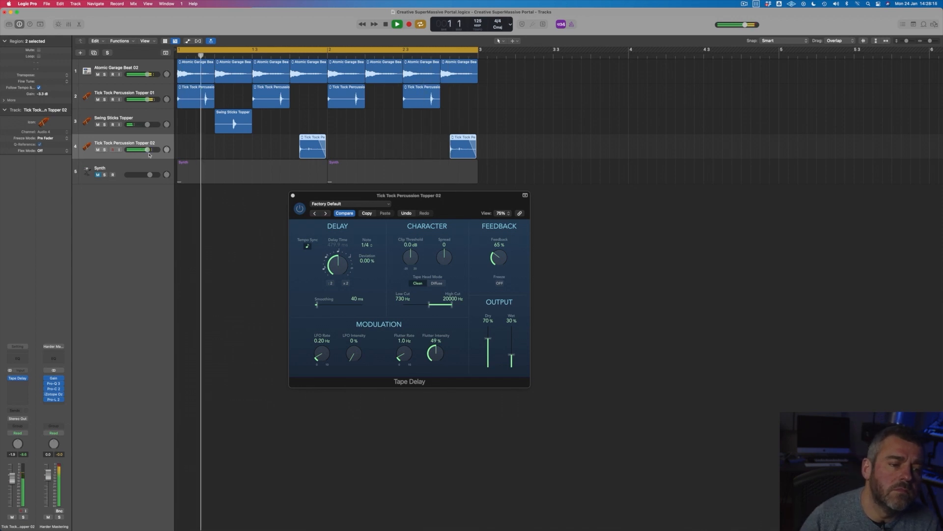
{"action": "left_click", "coordinate": [293, 197]}
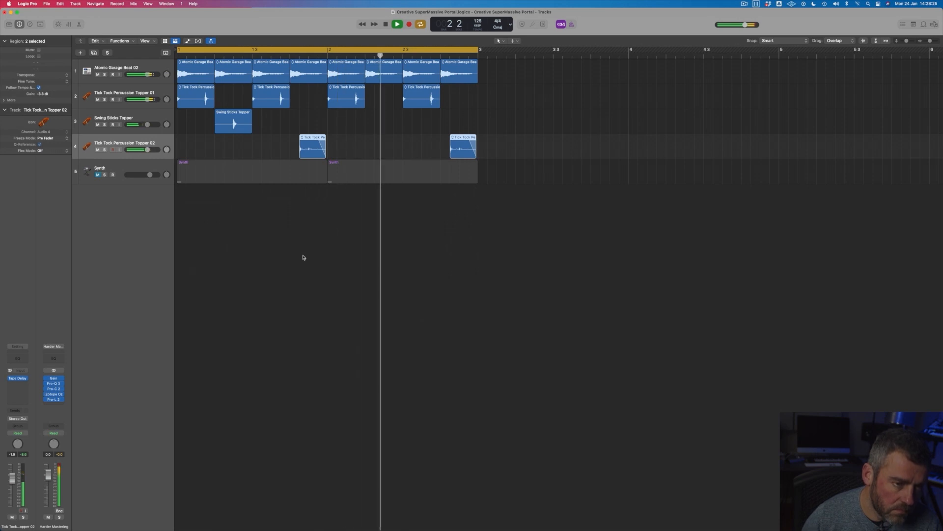
{"action": "key", "text": "space"}
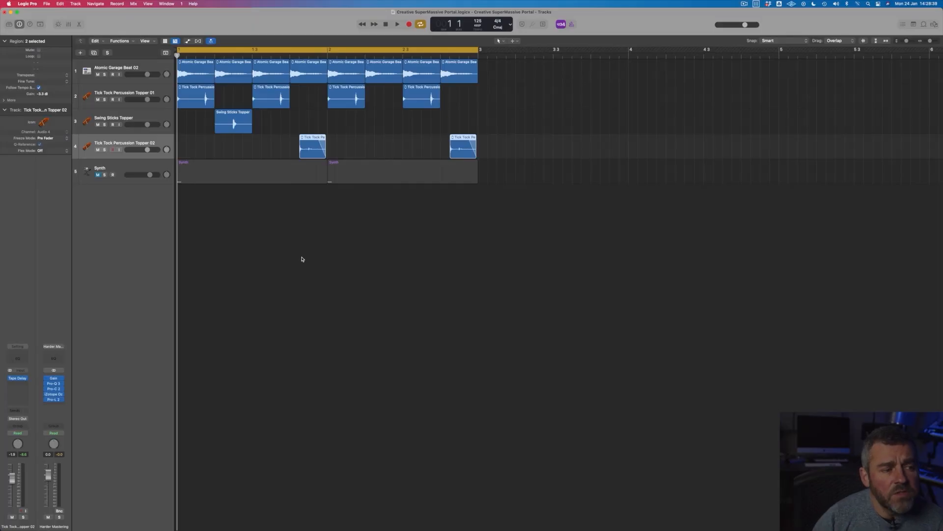
Step: Unmute and solo the Synth track, and play it on its own
{"action": "left_click", "coordinate": [97, 175]}
{"action": "left_click", "coordinate": [122, 168]}
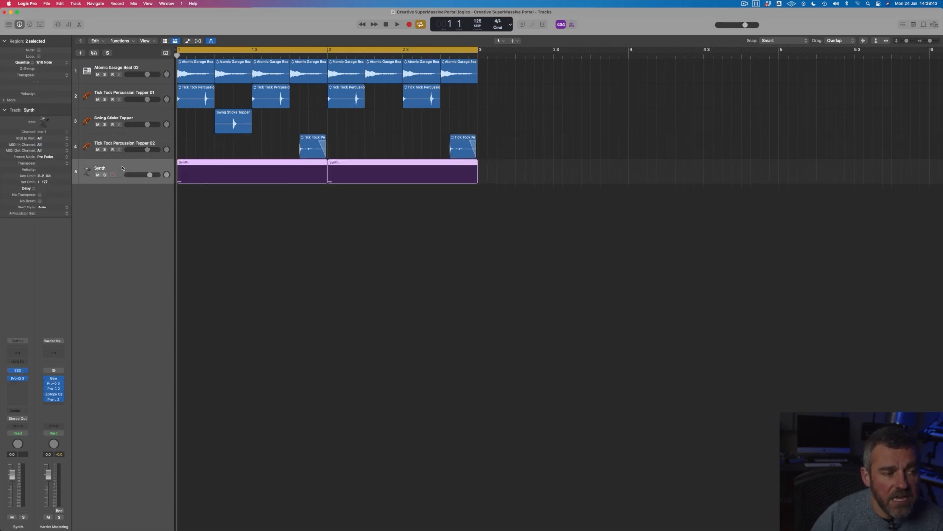
{"action": "left_click", "coordinate": [105, 175]}
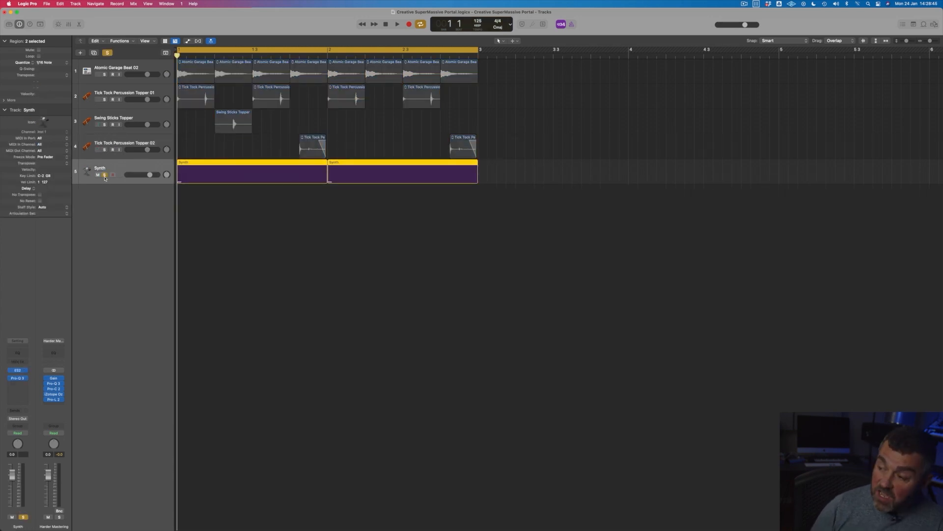
{"action": "key", "text": "space"}
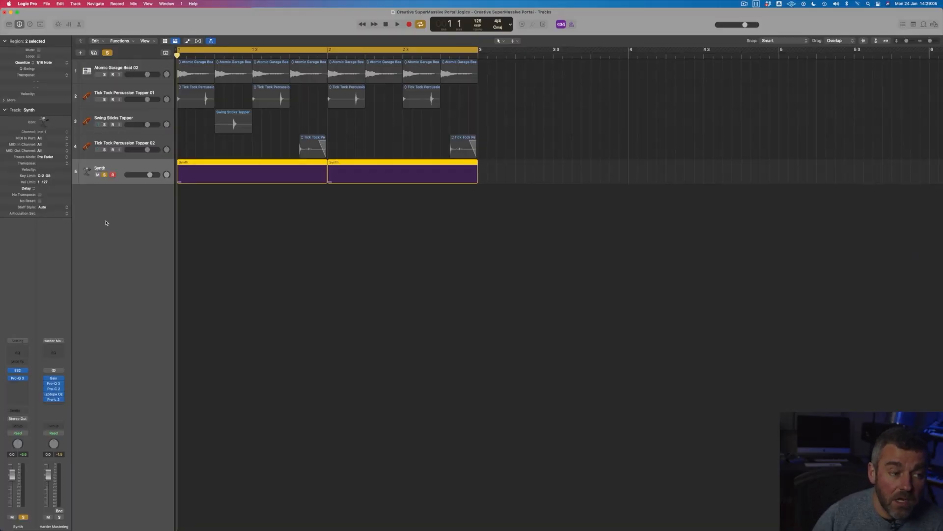
Step: Send the Synth track to Bus 1 and add a stereo ValhallaSupermassive to Aux 1, moving its window below the regions
{"action": "left_click", "coordinate": [17, 410]}
{"action": "mouse_move", "coordinate": [20, 420]}
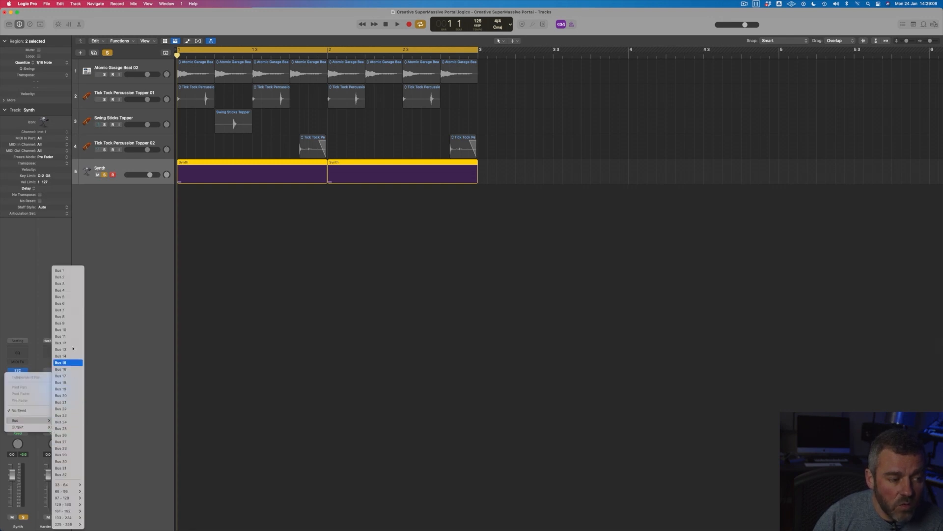
{"action": "left_click", "coordinate": [59, 270]}
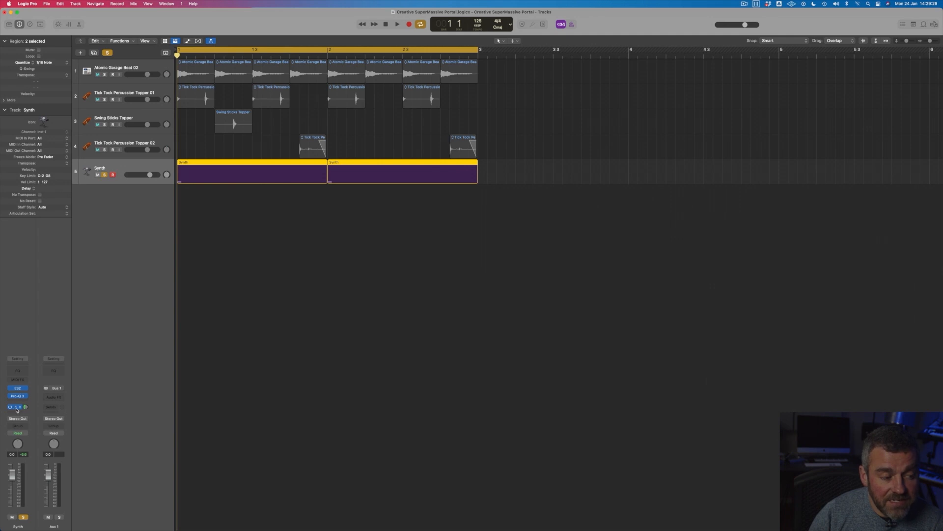
{"action": "left_click", "coordinate": [55, 397]}
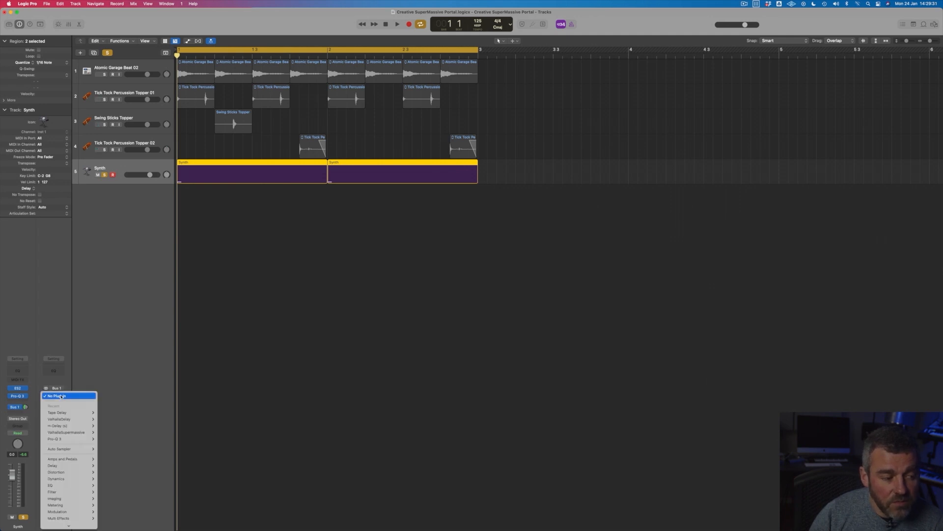
{"action": "mouse_move", "coordinate": [63, 435]}
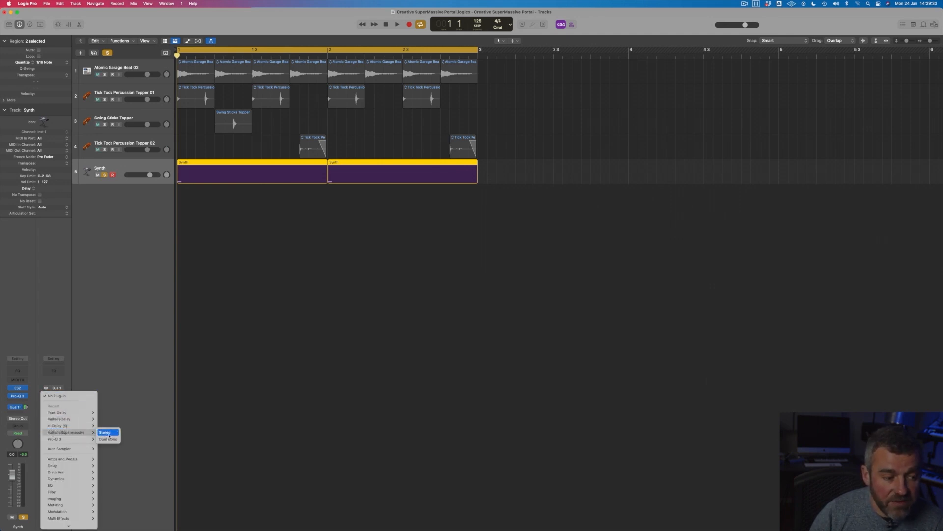
{"action": "left_click", "coordinate": [108, 434]}
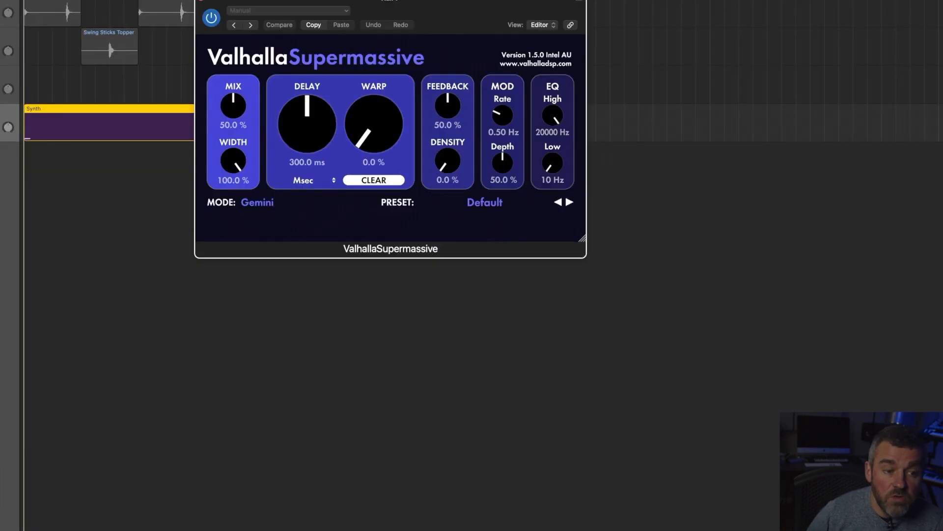
{"action": "left_click_drag", "start_coordinate": [326, 2], "coordinate": [274, 200]}
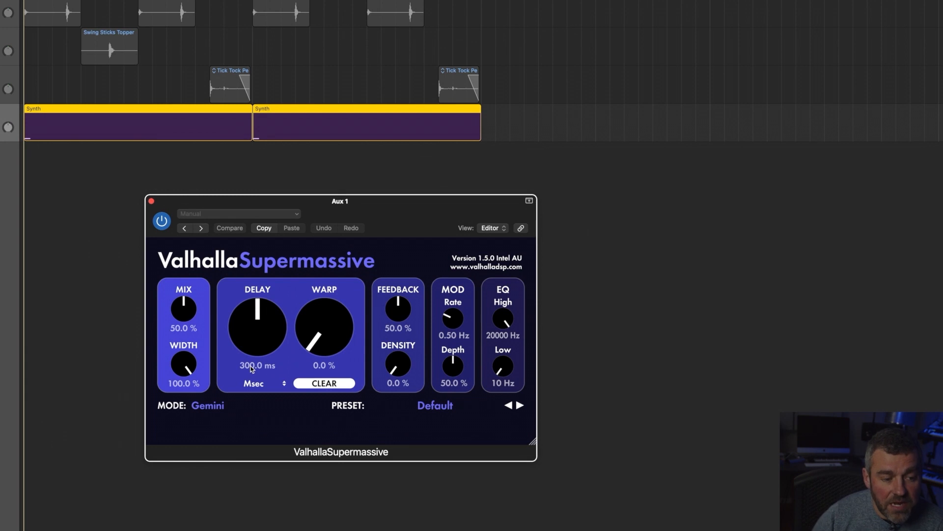
Step: Set ValhallaSupermassive's delay to a dotted 1/4 note and its mix to 100 %
{"action": "left_click", "coordinate": [255, 384]}
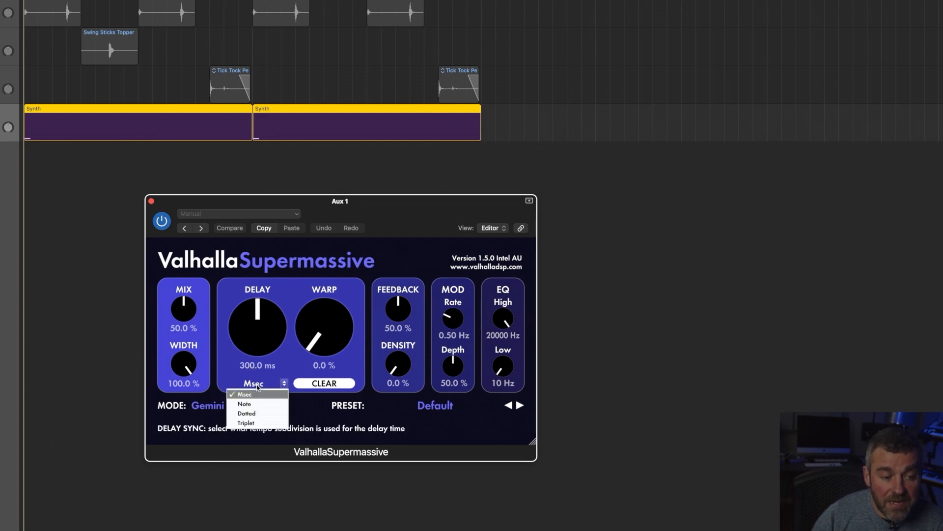
{"action": "left_click", "coordinate": [259, 414]}
{"action": "left_click_drag", "start_coordinate": [260, 339], "coordinate": [266, 292]}
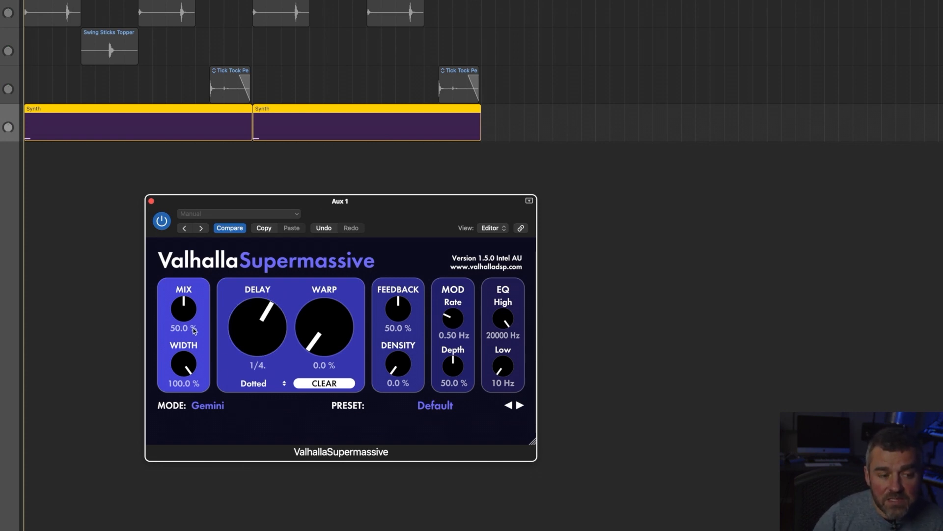
{"action": "left_click_drag", "start_coordinate": [195, 325], "coordinate": [190, 251]}
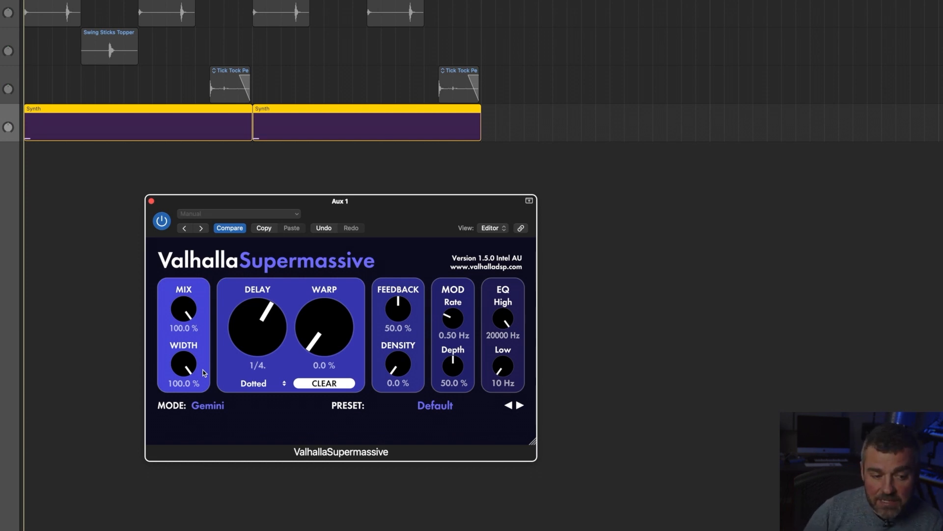
Step: Try the Large Magellanic Cloud, Triangulum and Hydra modes in ValhallaSupermassive to compare their descriptions
{"action": "left_click", "coordinate": [216, 406]}
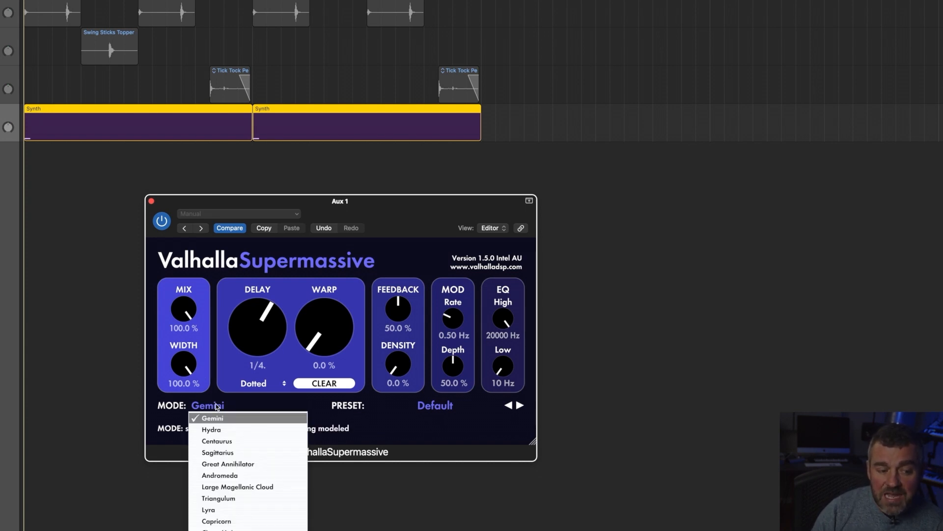
{"action": "left_click", "coordinate": [252, 487]}
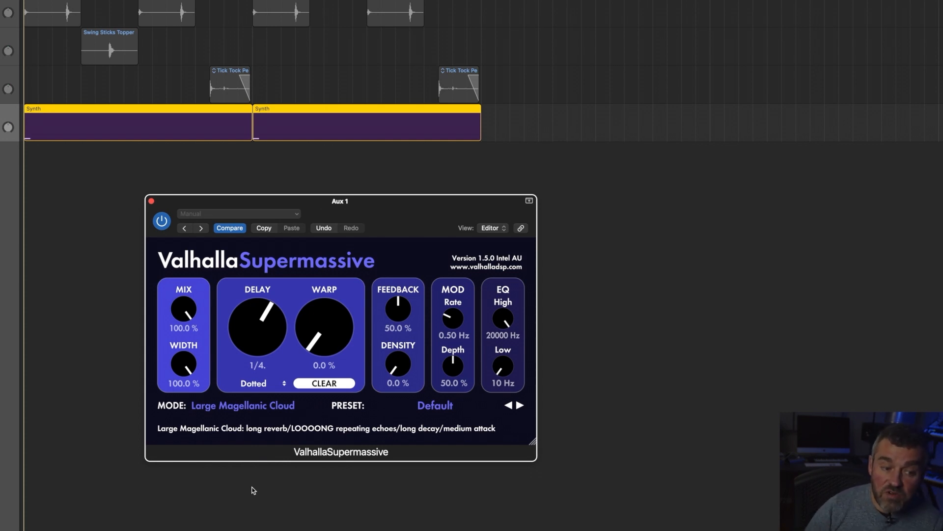
{"action": "left_click", "coordinate": [244, 407]}
{"action": "left_click", "coordinate": [231, 497]}
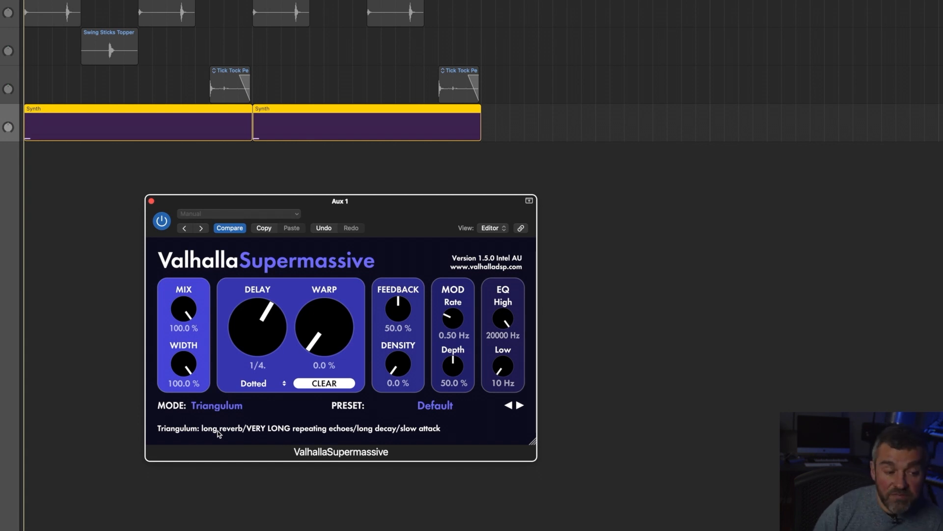
{"action": "left_click", "coordinate": [233, 408]}
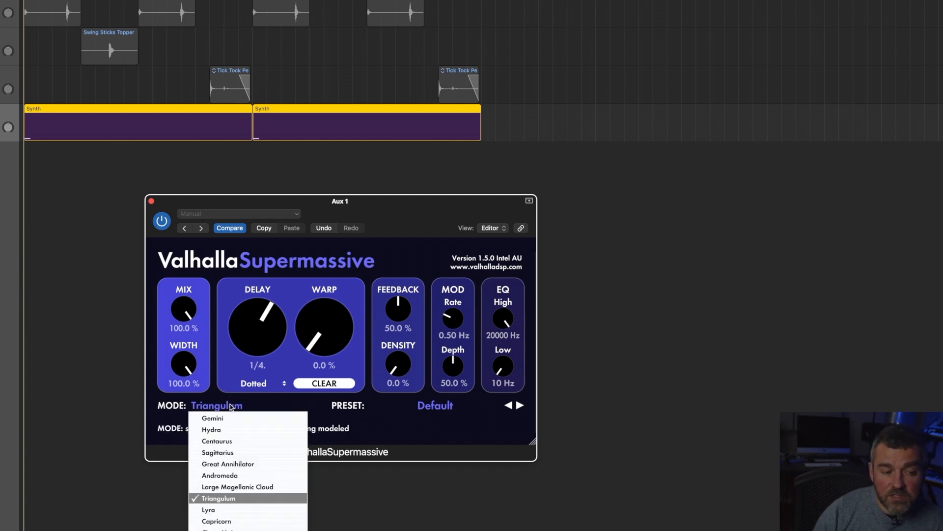
{"action": "left_click", "coordinate": [218, 430]}
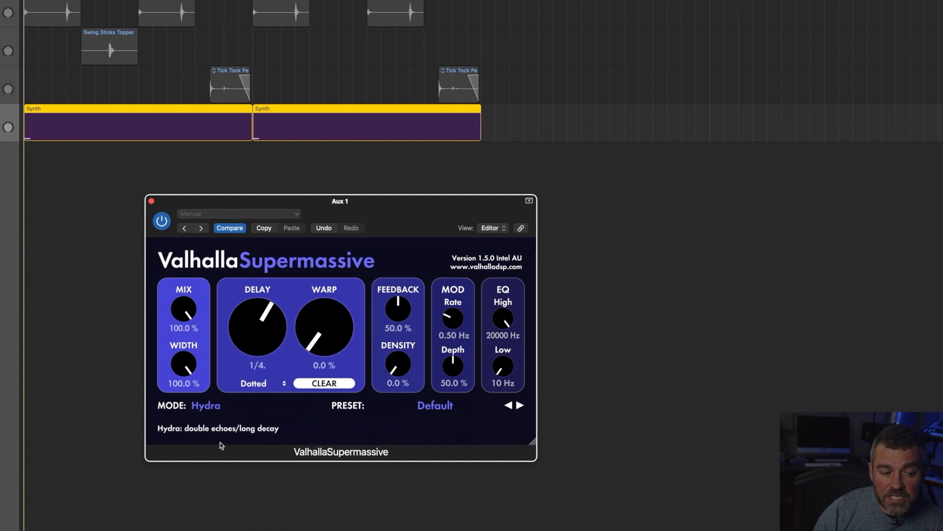
Step: Set ValhallaSupermassive's mode to Sagittarius and its density to 33.1 %, and read the modulation depth and low cut descriptions
{"action": "left_click", "coordinate": [212, 406]}
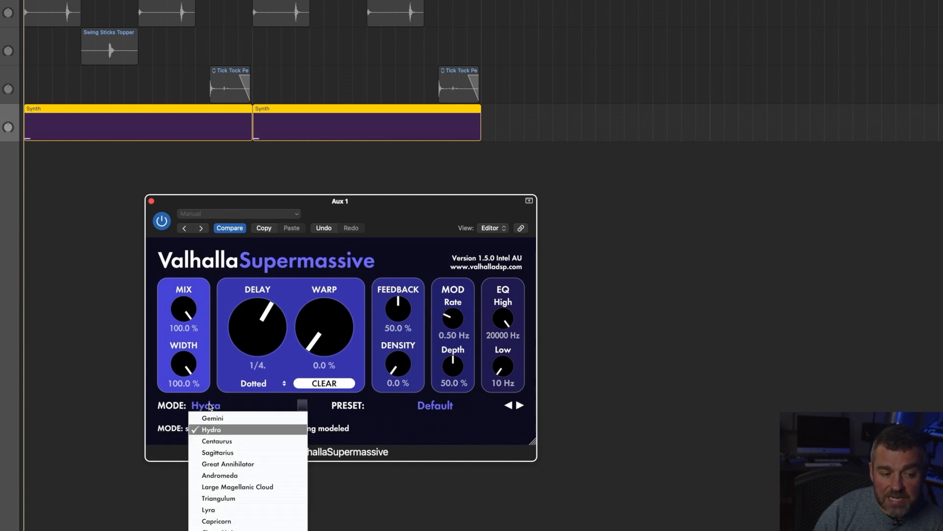
{"action": "left_click", "coordinate": [227, 453]}
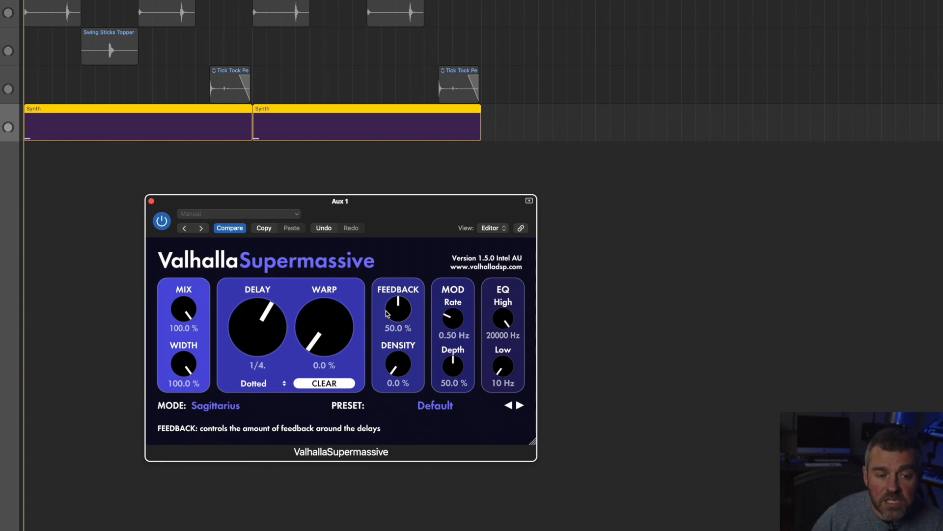
{"action": "left_click_drag", "start_coordinate": [409, 373], "coordinate": [416, 329]}
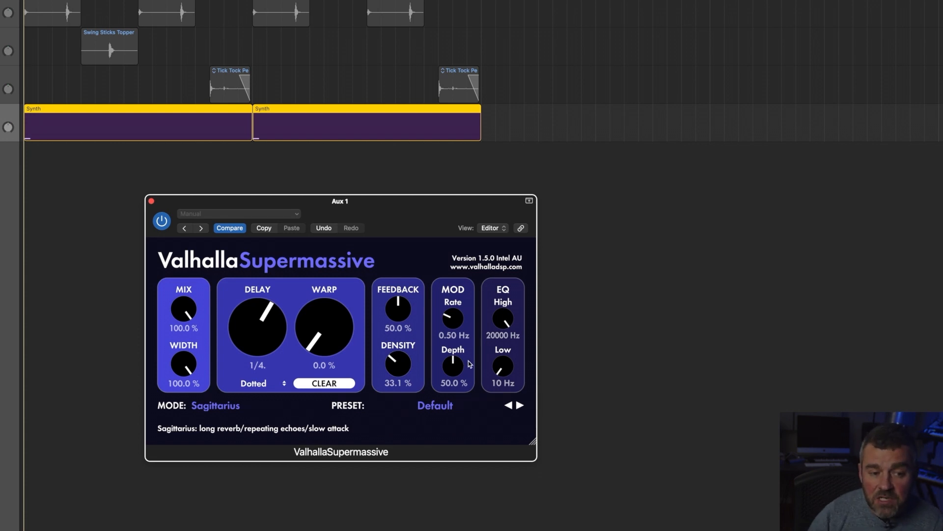
{"action": "mouse_move", "coordinate": [453, 374]}
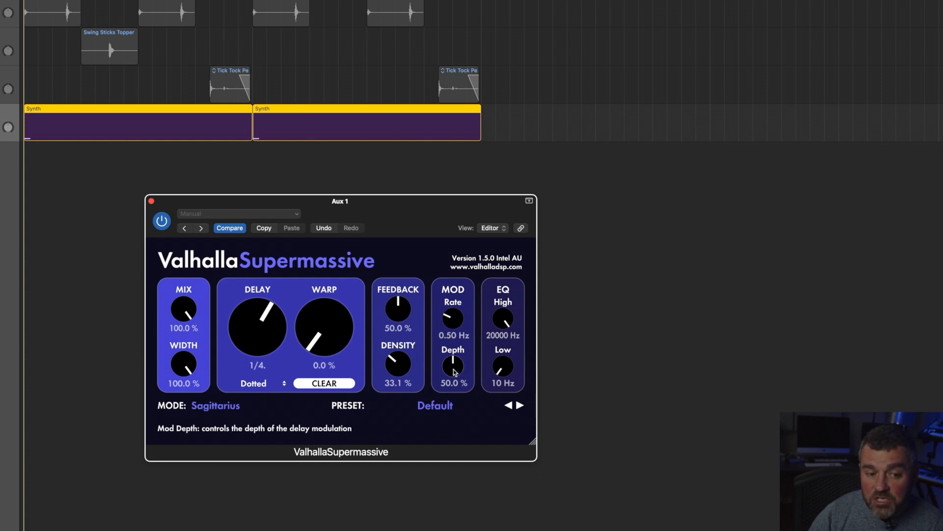
{"action": "mouse_move", "coordinate": [501, 372]}
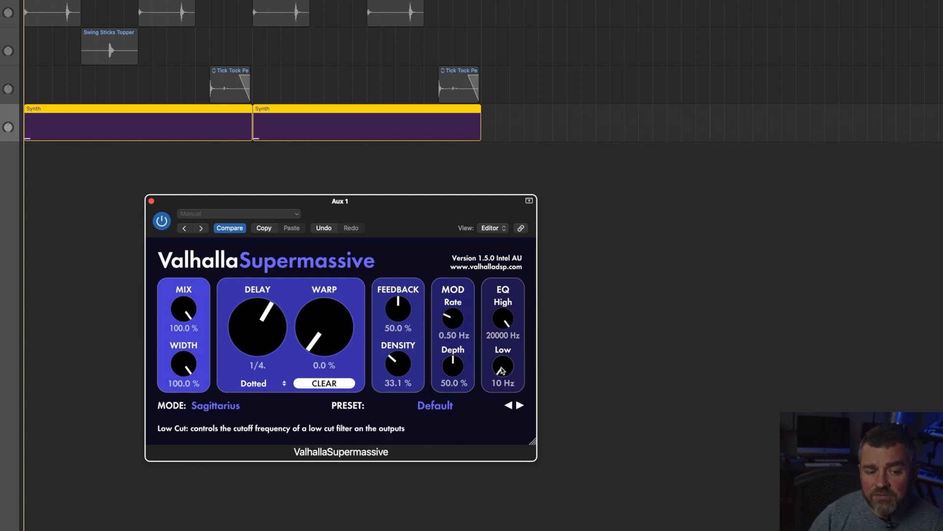
Step: Play the Synth track while raising ValhallaSupermassive's warp to 63.3 % and density to 64.0 %
{"action": "mouse_move", "coordinate": [334, 339]}
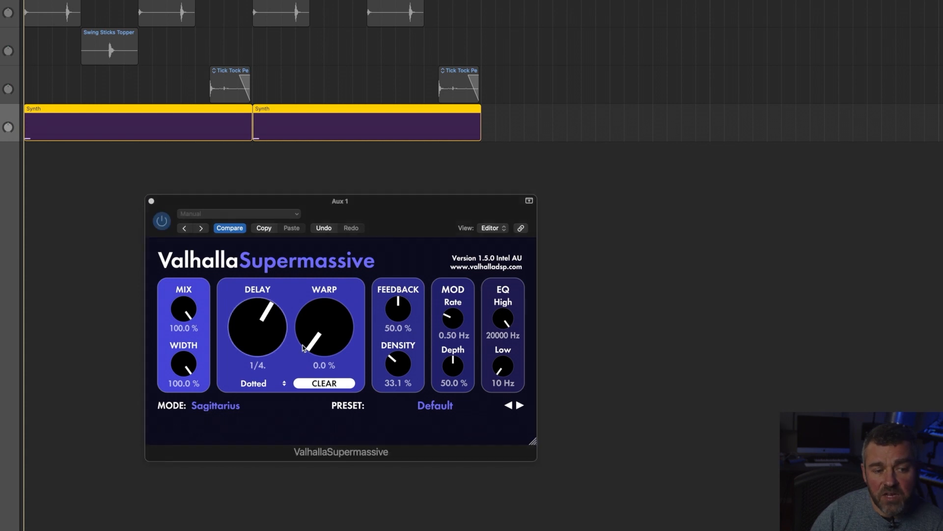
{"action": "key", "text": "space"}
{"action": "left_click_drag", "start_coordinate": [340, 332], "coordinate": [340, 292]}
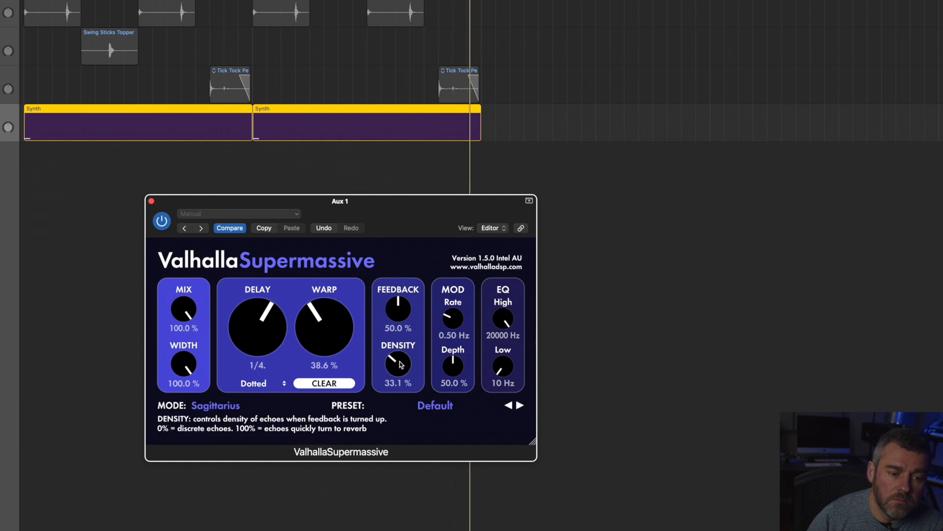
{"action": "left_click_drag", "start_coordinate": [398, 364], "coordinate": [399, 329]}
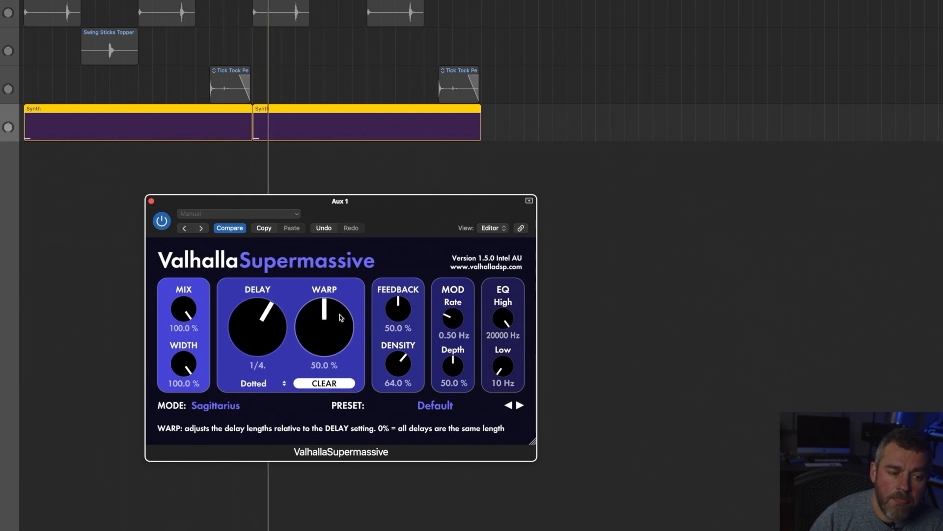
{"action": "left_click_drag", "start_coordinate": [340, 314], "coordinate": [325, 327]}
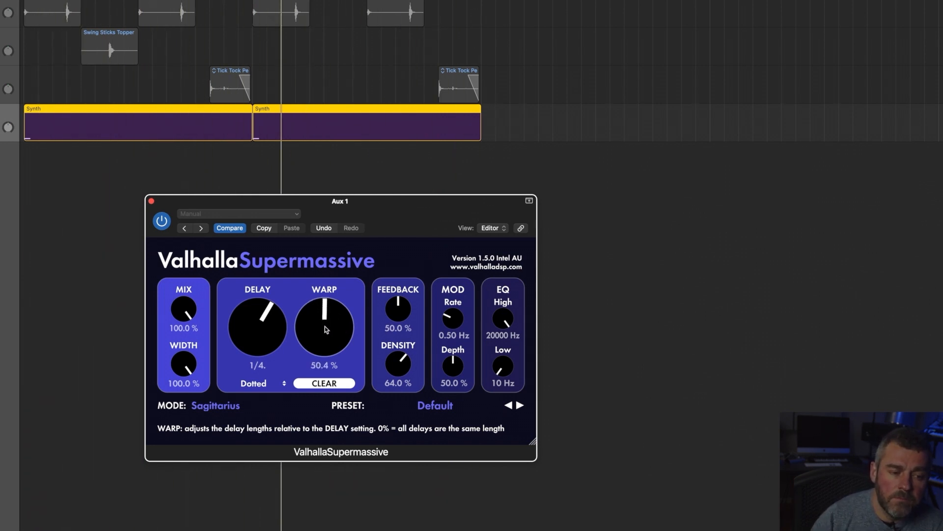
{"action": "left_click_drag", "start_coordinate": [325, 326], "coordinate": [324, 314]}
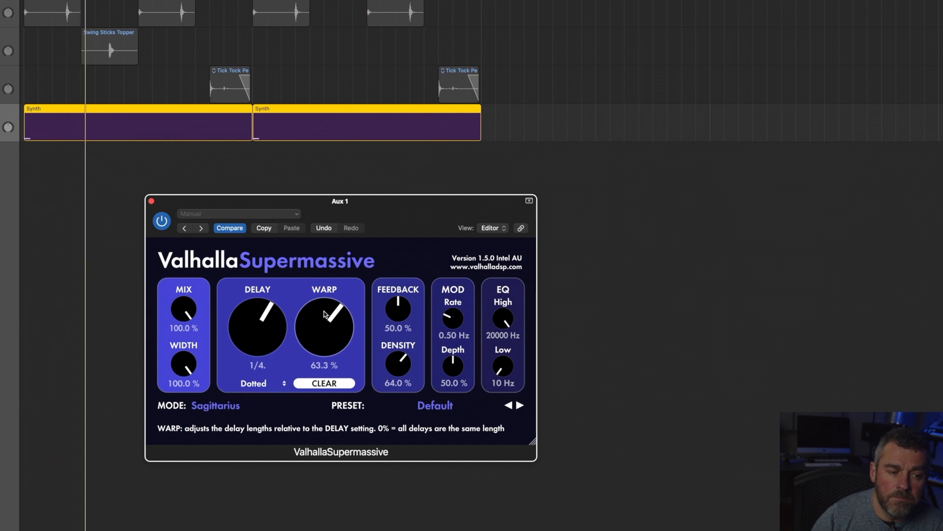
Step: Set ValhallaSupermassive's delay to a dotted 1/8 note, warp to 21.0 % and feedback to 36.4 %, and unsolo the Synth track
{"action": "left_click_drag", "start_coordinate": [250, 326], "coordinate": [243, 335]}
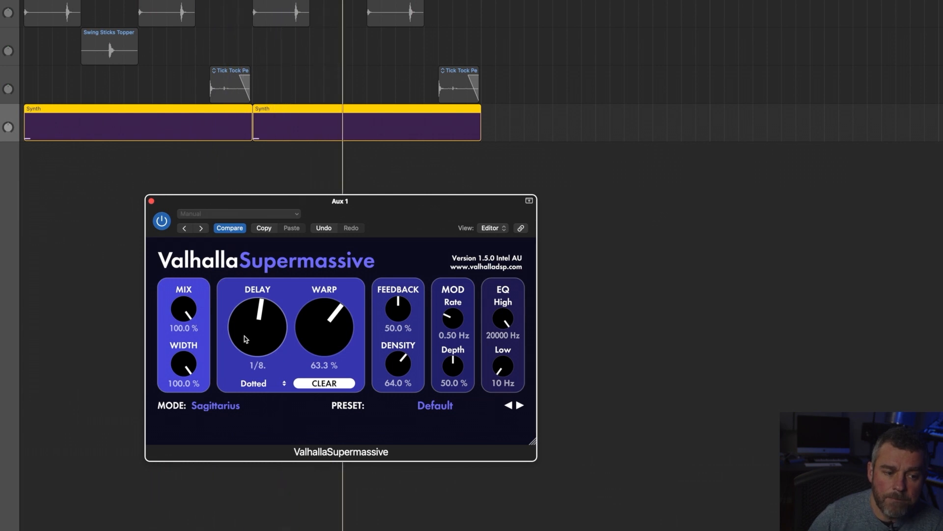
{"action": "left_click_drag", "start_coordinate": [326, 368], "coordinate": [330, 403]}
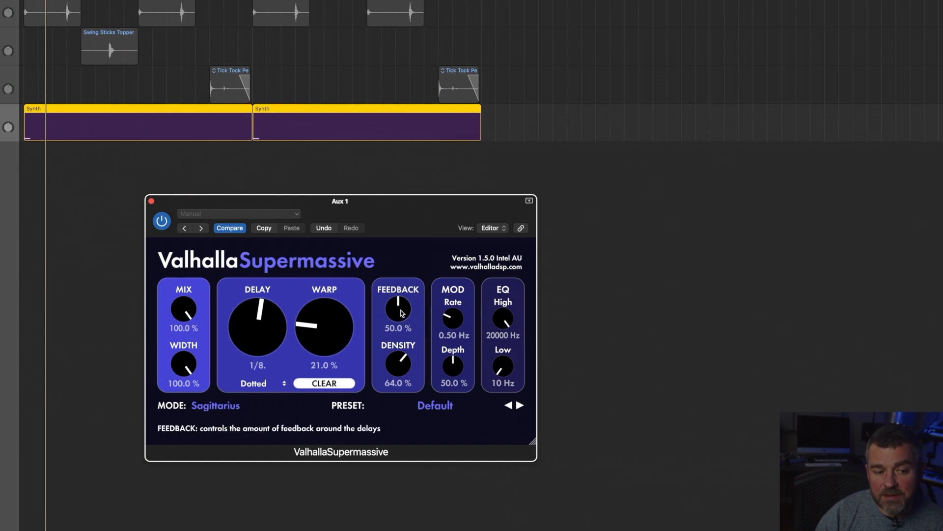
{"action": "left_click_drag", "start_coordinate": [399, 322], "coordinate": [400, 329]}
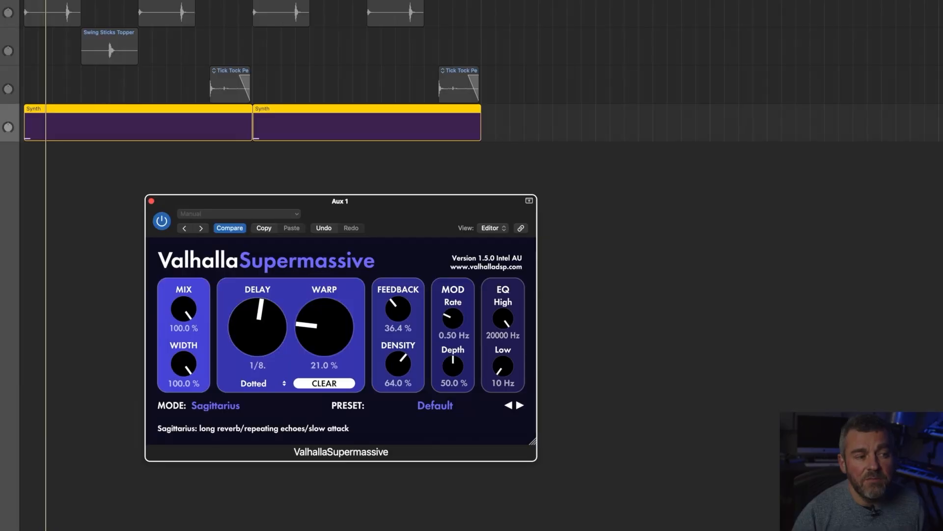
{"action": "key", "text": "s"}
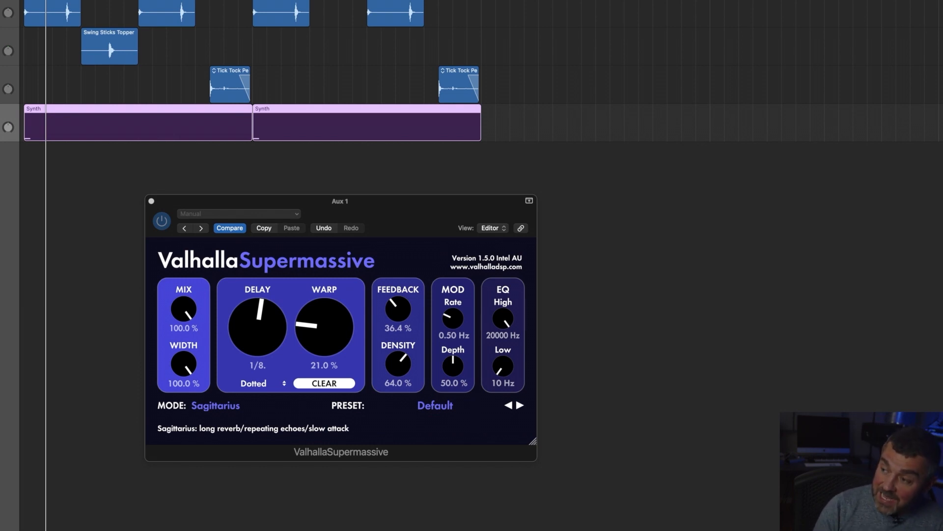
Step: Play the beat from the start while setting ValhallaSupermassive's feedback to 39.7 %, delay to a dotted 1/16 note and warp to 23.8 %
{"action": "key", "text": "Return"}
{"action": "key", "text": "space"}
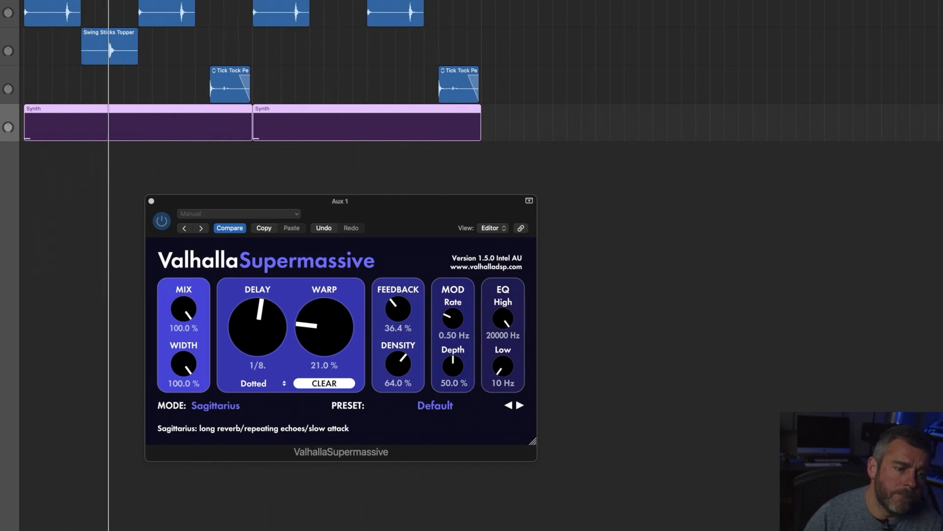
{"action": "left_click_drag", "start_coordinate": [321, 328], "coordinate": [327, 327]}
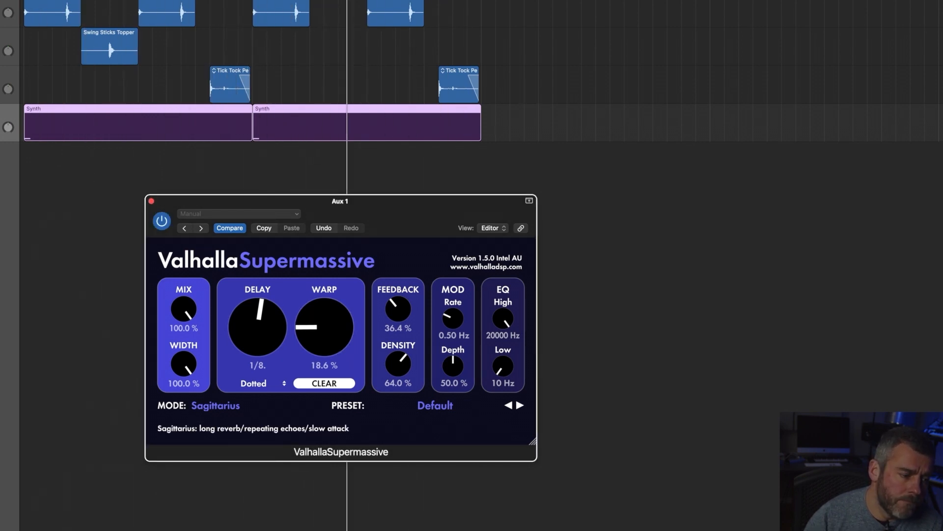
{"action": "left_click_drag", "start_coordinate": [325, 328], "coordinate": [327, 333]}
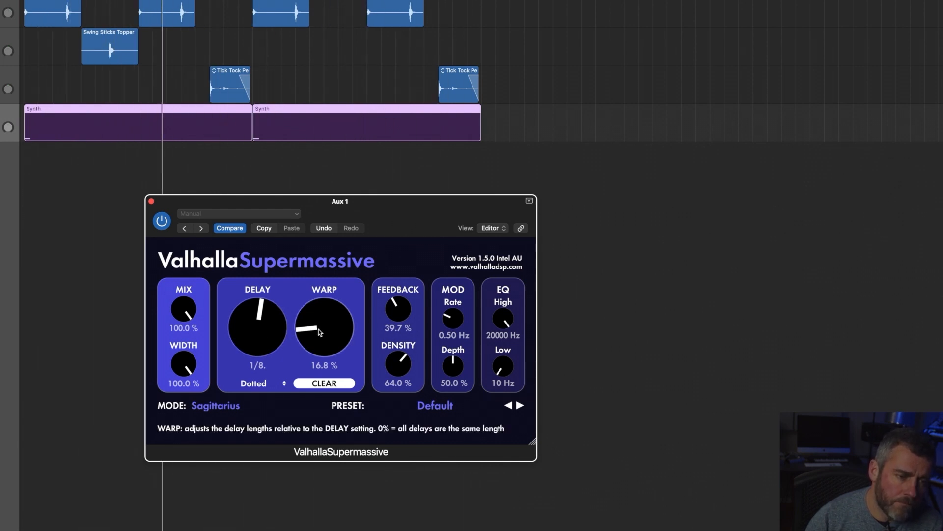
{"action": "left_click_drag", "start_coordinate": [268, 327], "coordinate": [269, 346]}
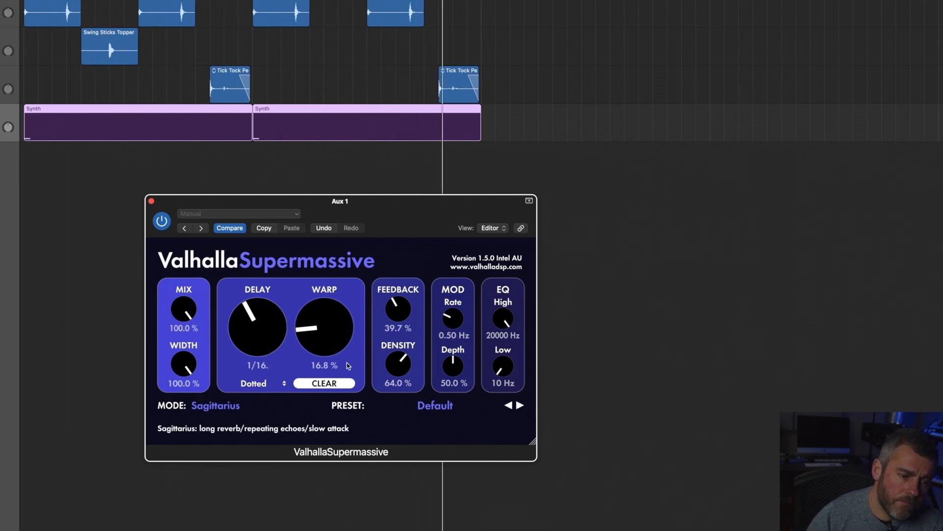
{"action": "left_click_drag", "start_coordinate": [338, 339], "coordinate": [337, 324]}
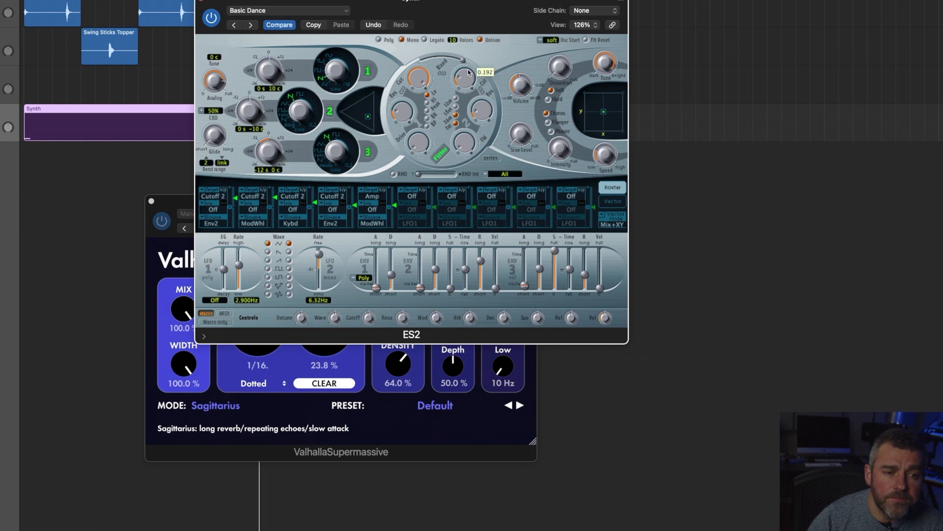
Step: Raise the second filter's cutoff in the Synth track's ES2 instrument during playback, and close the ES2 window
{"action": "key", "text": "space"}
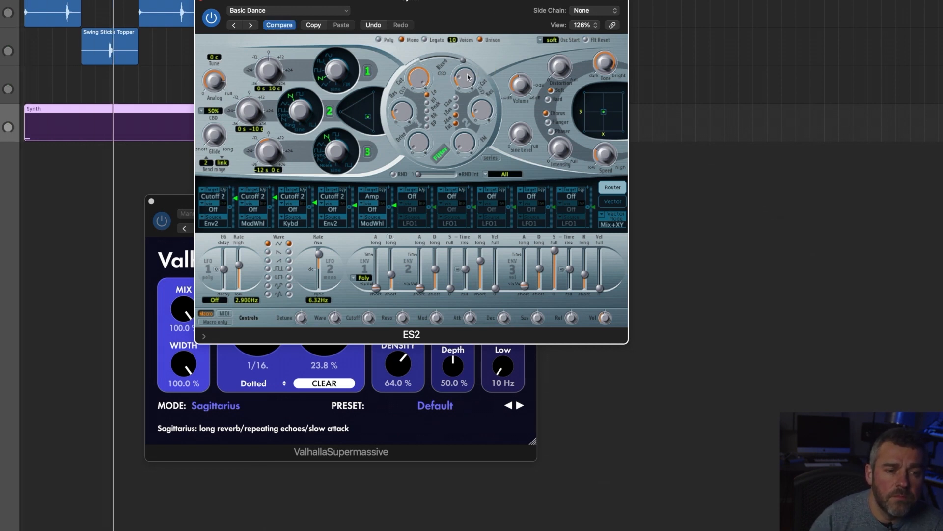
{"action": "left_click_drag", "start_coordinate": [468, 66], "coordinate": [468, 58]}
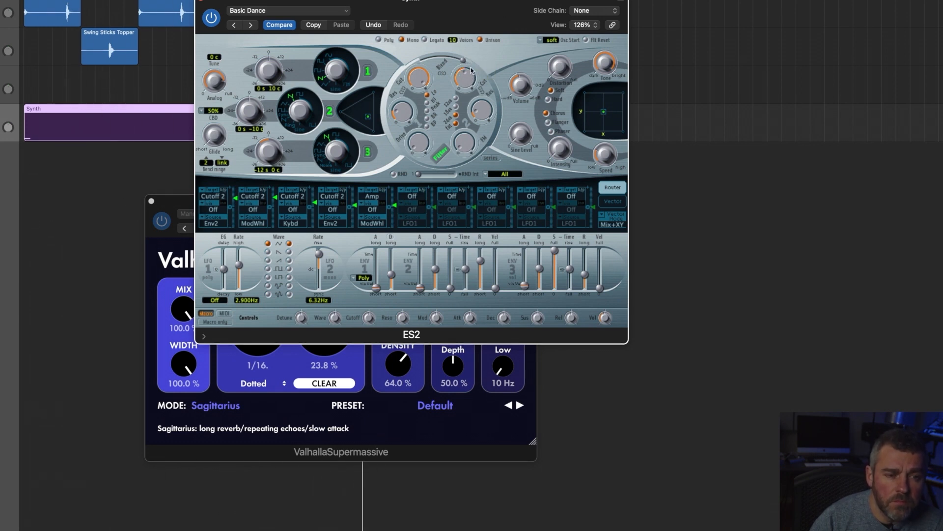
{"action": "left_click", "coordinate": [201, 2]}
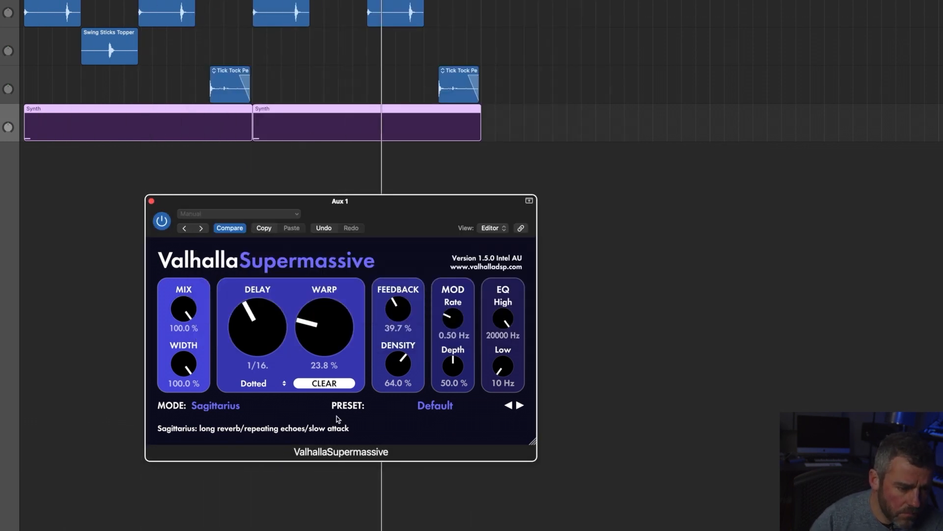
Step: Lower ValhallaSupermassive's warp to 18.2 % and density to 26.7 % while the beat plays
{"action": "left_click_drag", "start_coordinate": [342, 367], "coordinate": [331, 345]}
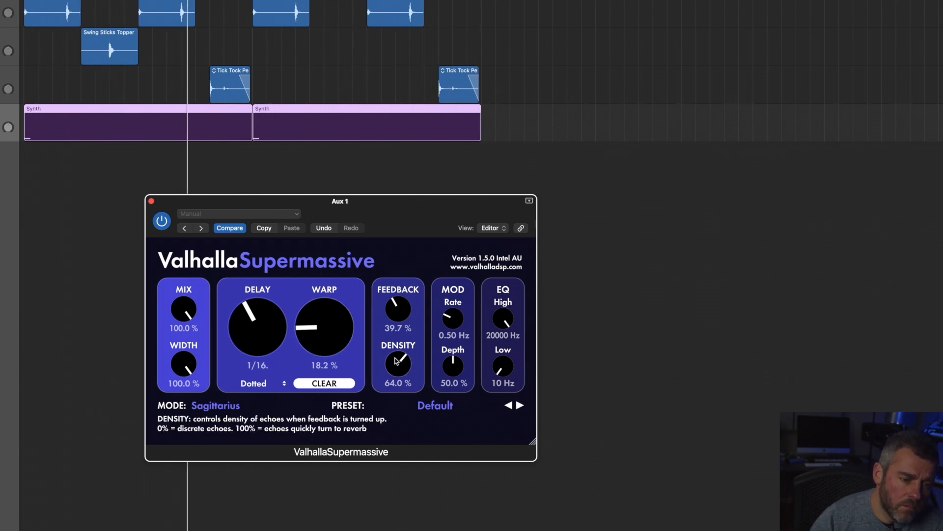
{"action": "left_click_drag", "start_coordinate": [392, 361], "coordinate": [394, 391]}
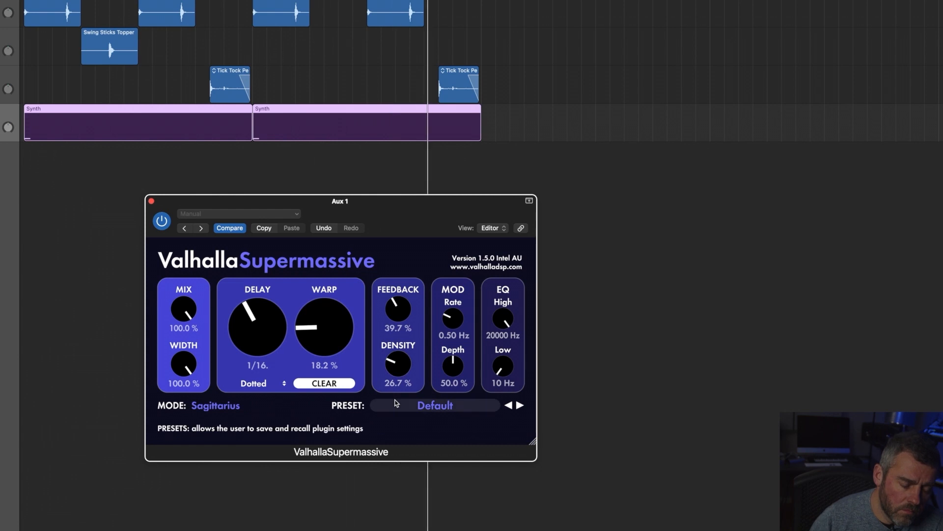